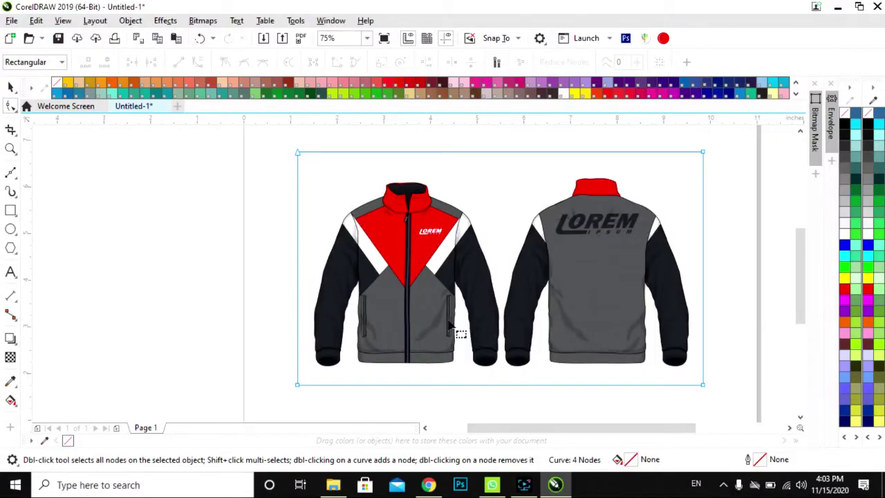
# Step: Zoom around the mockup and select the jacket artwork, dismissing its context menu unchanged
pyautogui.scroll(-2, 477, 313)
pyautogui.scroll(2, 482, 315)
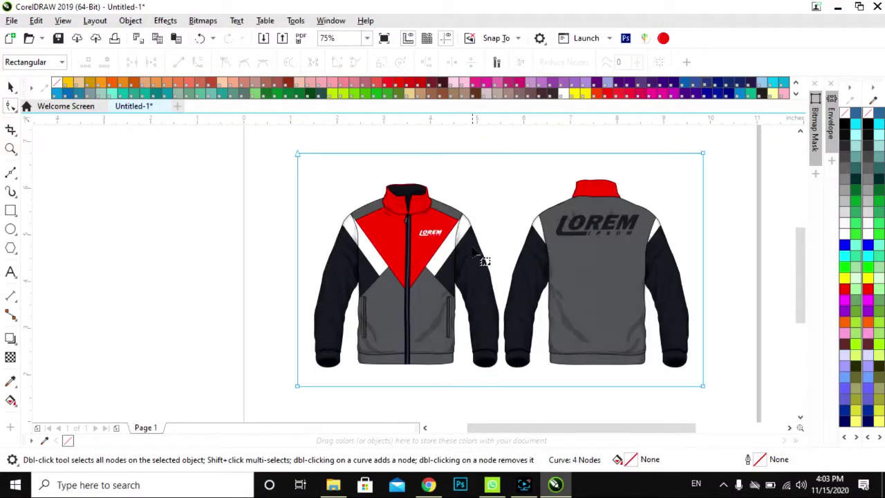
pyautogui.scroll(2, 477, 272)
pyautogui.scroll(-2, 426, 276)
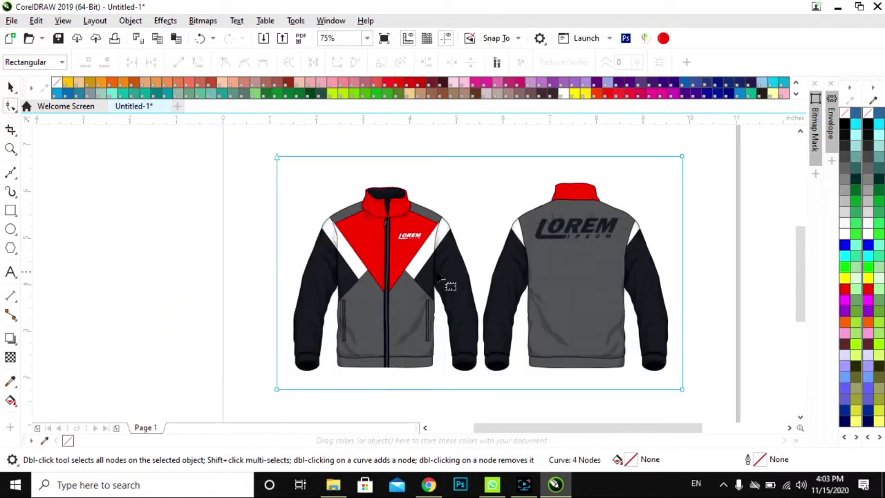
pyautogui.scroll(2, 427, 280)
pyautogui.scroll(-2, 461, 283)
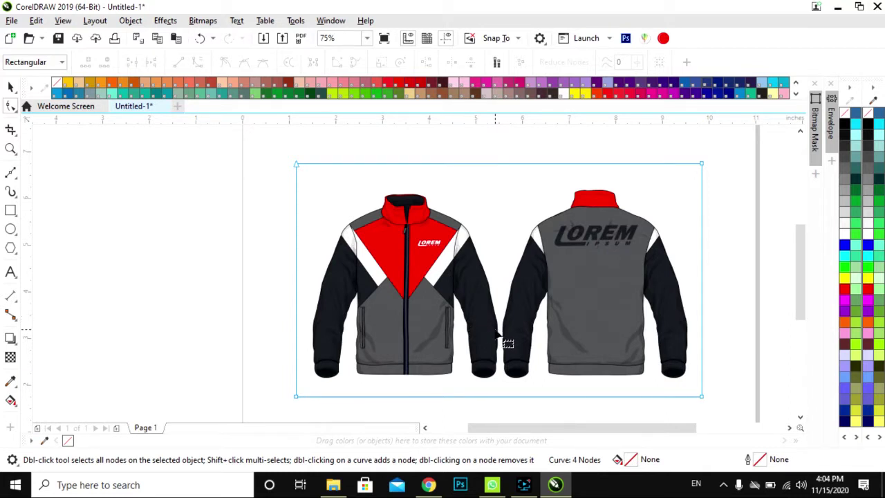
pyautogui.scroll(1, 530, 239)
pyautogui.scroll(-2, 530, 240)
pyautogui.click(10, 86)
pyautogui.rightClick(480, 259)
pyautogui.press('Escape')
pyautogui.press('Escape')
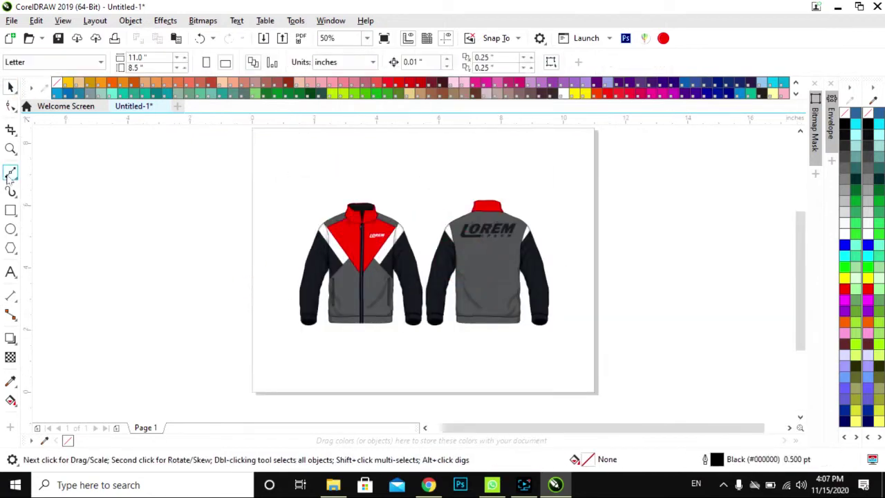
# Step: Trace a 40-node Bézier curve around the front jacket, starting at the collar
pyautogui.click(11, 173)
pyautogui.scroll(1, 353, 201)
pyautogui.scroll(1, 350, 187)
pyautogui.scroll(2, 345, 174)
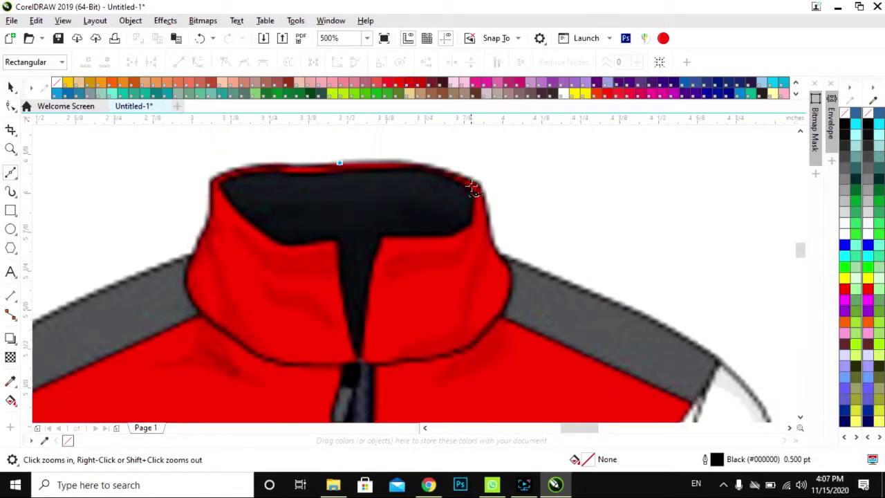
pyautogui.click(473, 187)
pyautogui.scroll(-2, 462, 257)
pyautogui.scroll(-2, 491, 352)
pyautogui.scroll(-1, 468, 312)
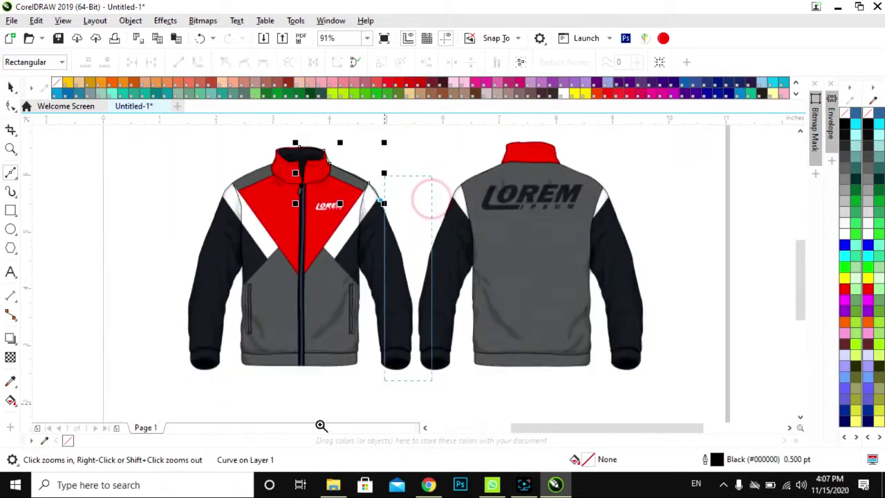
pyautogui.scroll(1, 337, 285)
pyautogui.scroll(3, 405, 285)
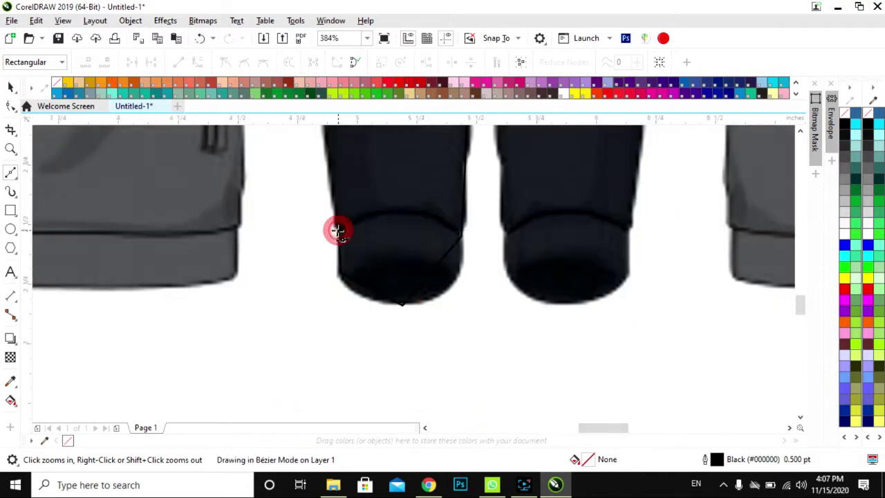
pyautogui.scroll(-4, 336, 230)
pyautogui.scroll(2, 395, 301)
pyautogui.scroll(1, 414, 300)
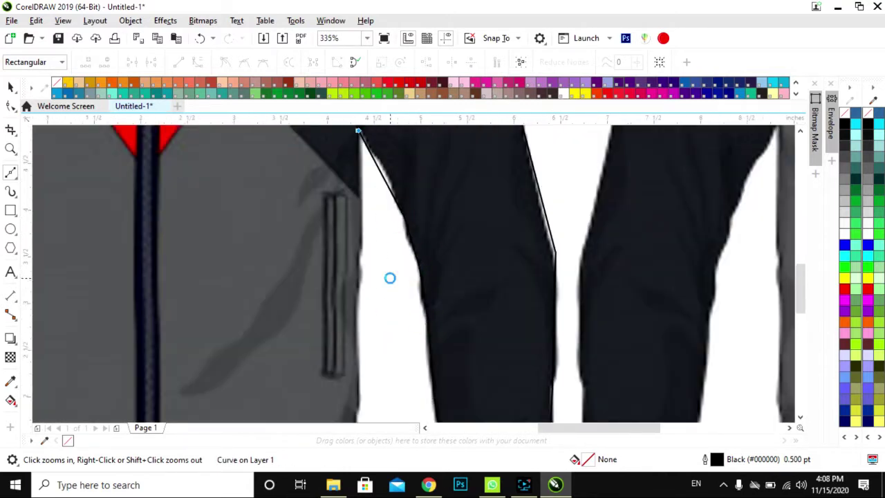
pyautogui.scroll(-4, 377, 367)
pyautogui.scroll(4, 389, 336)
pyautogui.scroll(-3, 207, 316)
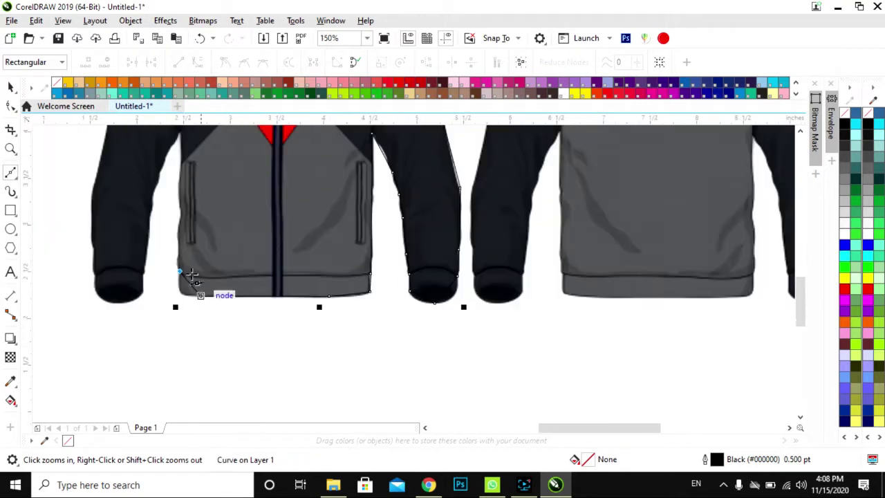
pyautogui.scroll(2, 376, 293)
pyautogui.scroll(-2, 389, 320)
pyautogui.scroll(1, 441, 218)
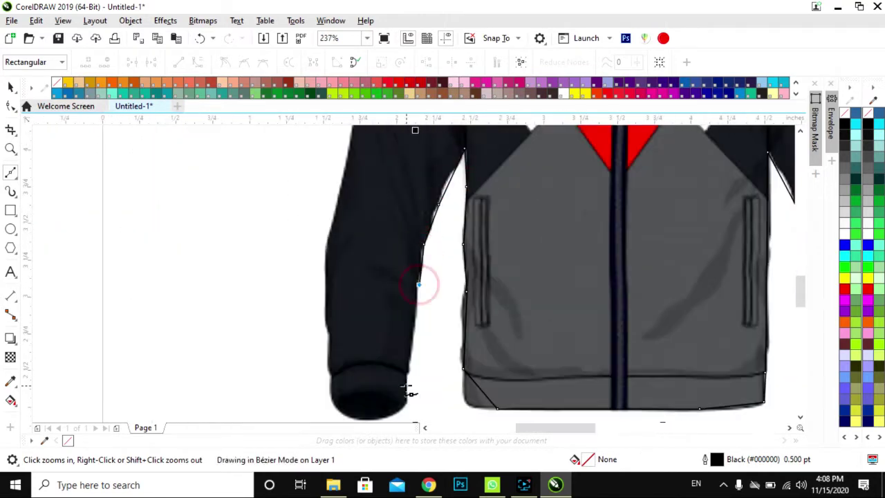
pyautogui.scroll(1, 360, 276)
pyautogui.scroll(1, 469, 178)
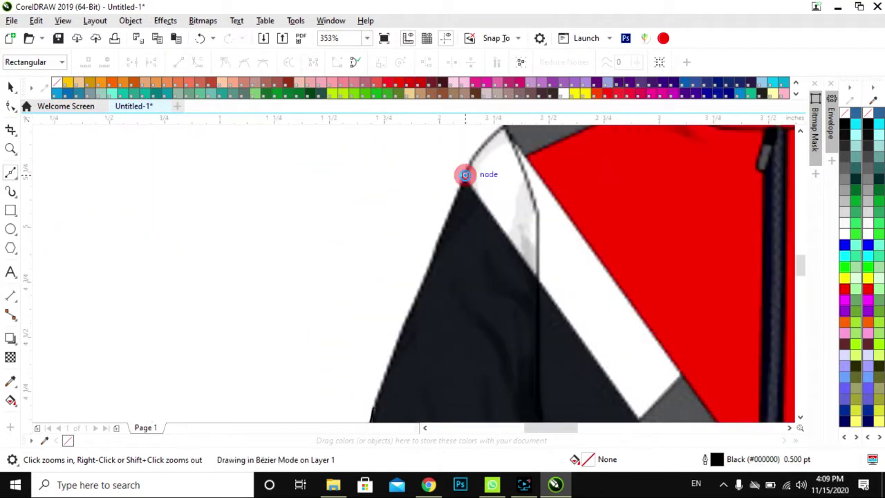
pyautogui.scroll(2, 500, 166)
pyautogui.scroll(-1, 489, 258)
pyautogui.scroll(2, 537, 143)
pyautogui.scroll(-6, 40, 191)
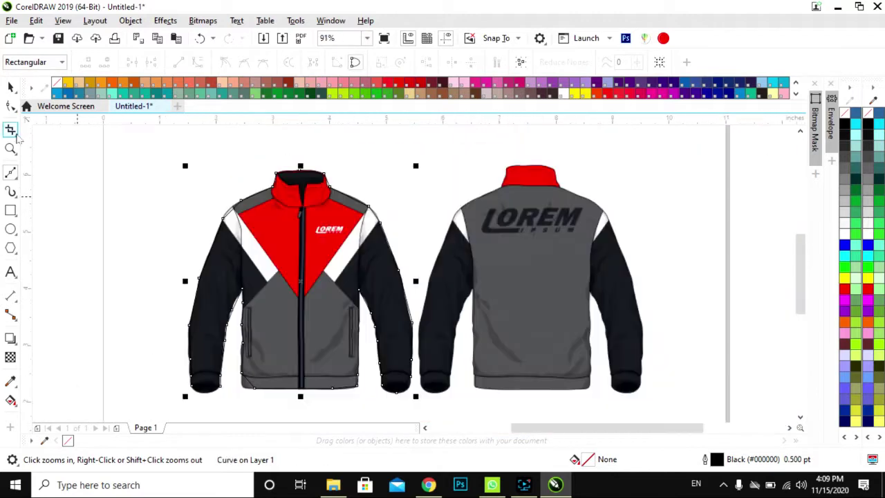
pyautogui.press('F10')
pyautogui.scroll(3, 478, 214)
# Step: Zoom in close and add outline nodes along the sleeve edge and rounded cuff
pyautogui.moveTo(395, 238); pyautogui.dragTo(530, 162)
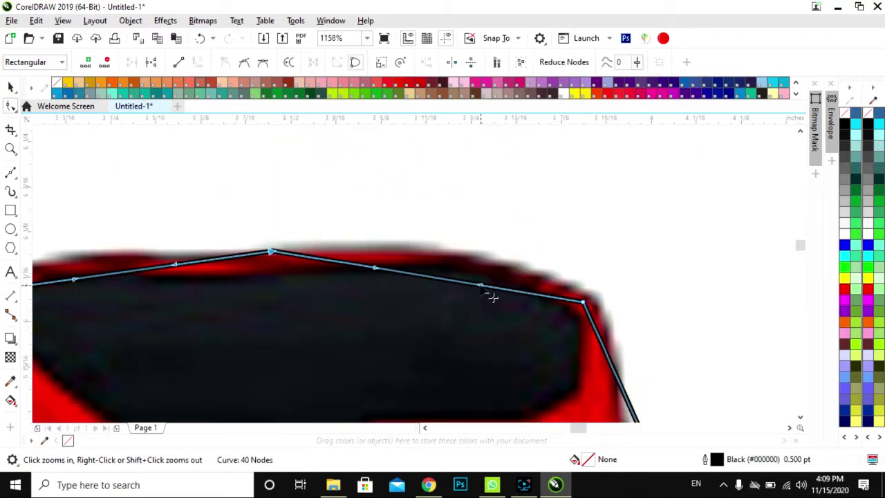
pyautogui.scroll(-1, 491, 296)
pyautogui.scroll(2, 431, 182)
pyautogui.scroll(-2, 425, 237)
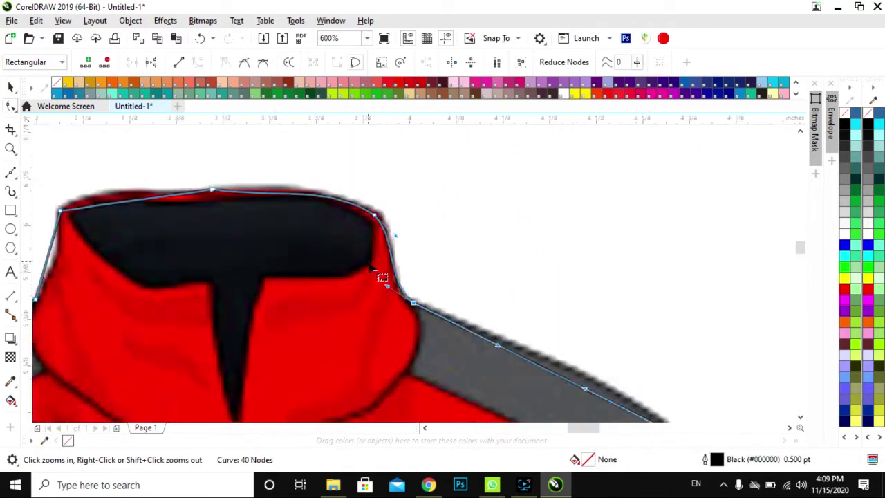
pyautogui.scroll(1, 409, 259)
pyautogui.scroll(-2, 398, 202)
pyautogui.scroll(-1, 371, 291)
pyautogui.scroll(-2, 447, 201)
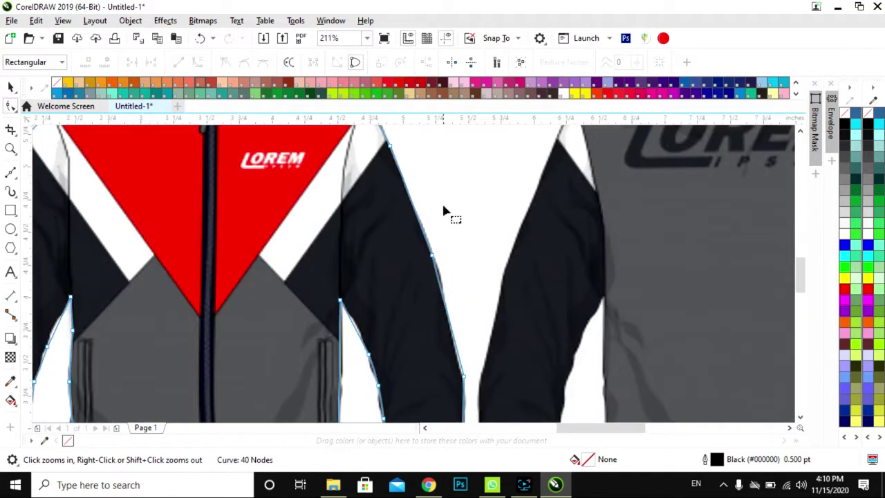
pyautogui.scroll(1, 415, 312)
pyautogui.scroll(-1, 459, 223)
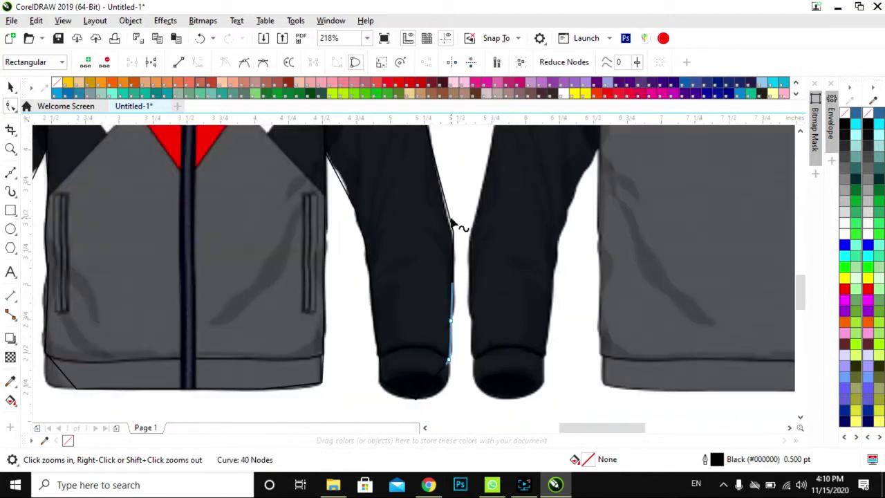
pyautogui.scroll(2, 403, 235)
pyautogui.scroll(-1, 476, 358)
pyautogui.scroll(1, 476, 357)
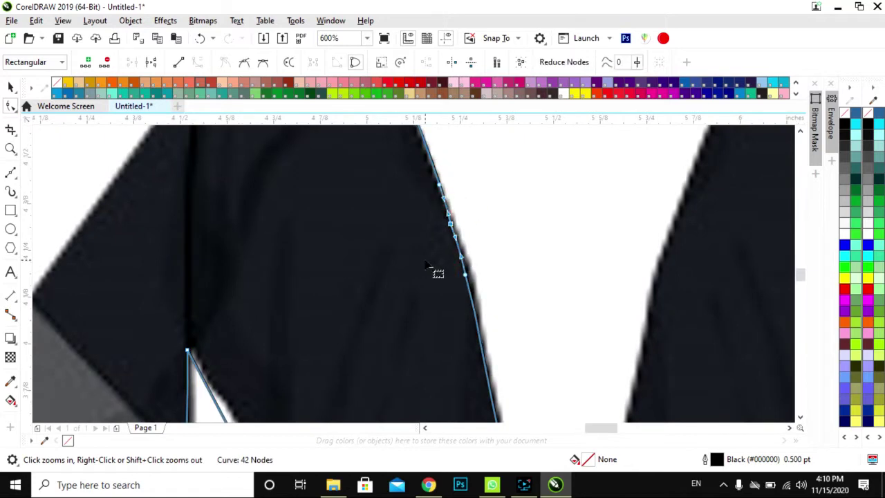
pyautogui.scroll(-2, 438, 273)
pyautogui.click(491, 318)
pyautogui.scroll(1, 478, 339)
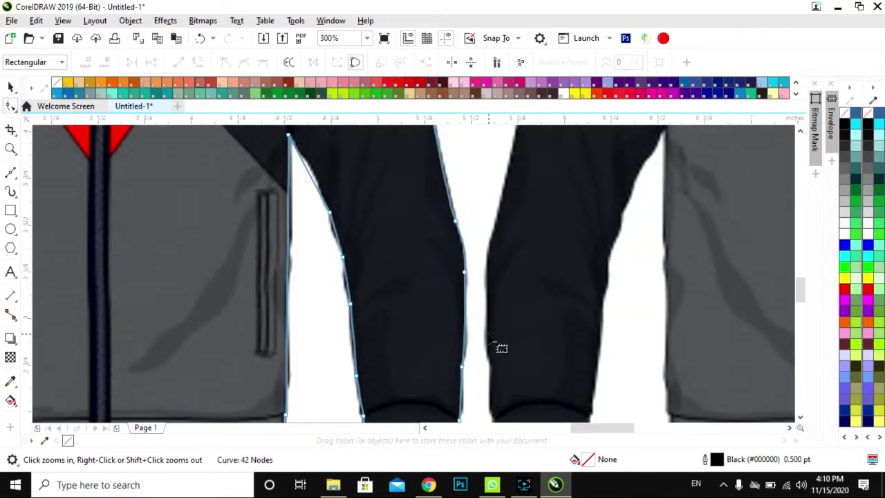
pyautogui.scroll(1, 493, 341)
pyautogui.scroll(1, 463, 233)
pyautogui.scroll(-1, 442, 170)
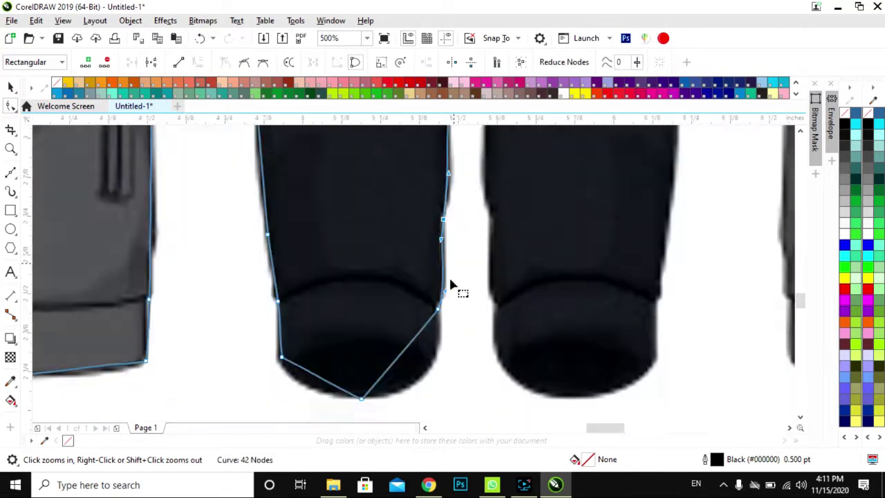
pyautogui.scroll(1, 417, 320)
pyautogui.click(530, 362)
# Step: Add a node on the hem outline and delete the extra node at the hem corner
pyautogui.scroll(-1, 530, 361)
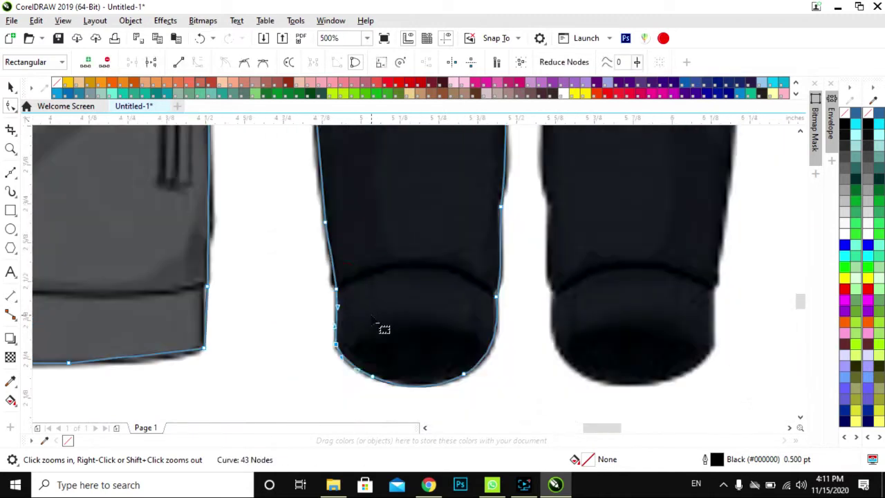
pyautogui.scroll(1, 381, 327)
pyautogui.scroll(-1, 350, 245)
pyautogui.scroll(1, 367, 188)
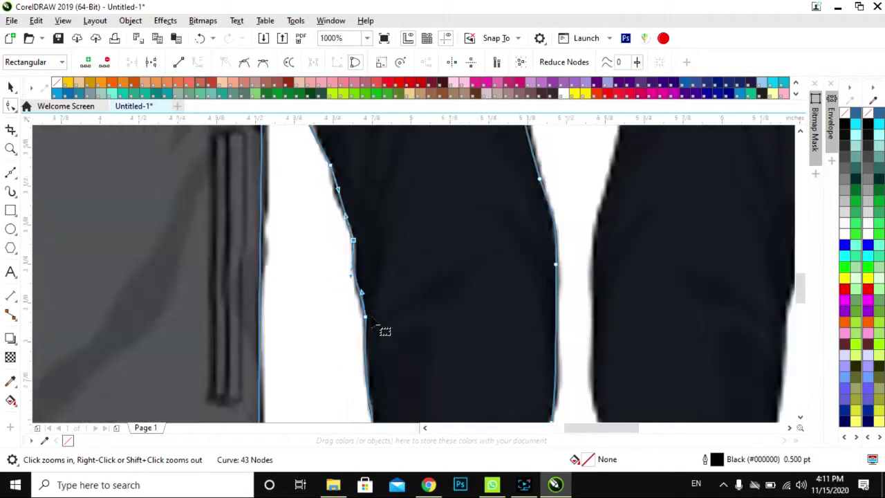
pyautogui.scroll(-1, 385, 308)
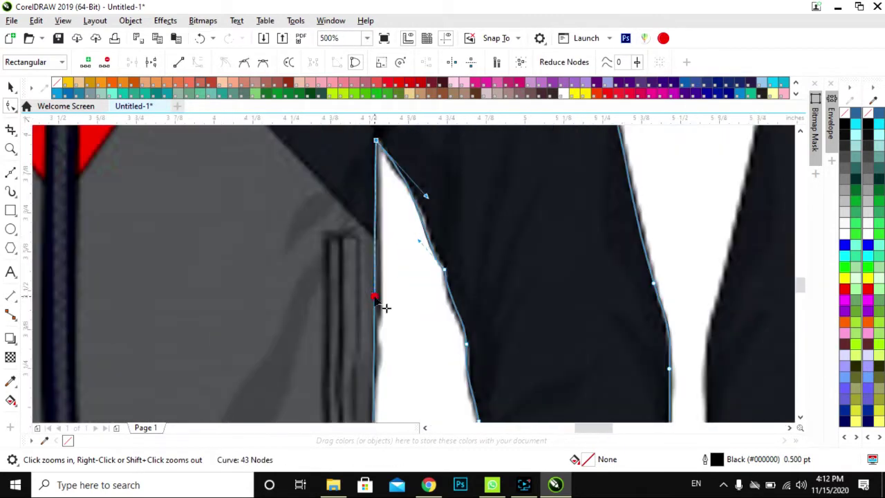
pyautogui.scroll(-1, 385, 308)
pyautogui.scroll(1, 401, 354)
pyautogui.scroll(1, 443, 325)
pyautogui.scroll(-2, 475, 362)
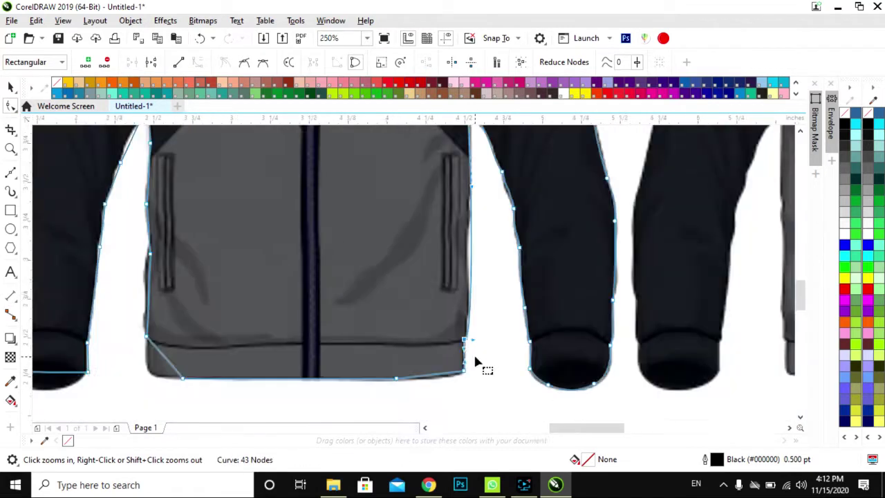
pyautogui.scroll(1, 474, 263)
pyautogui.click(484, 343)
pyautogui.click(539, 261)
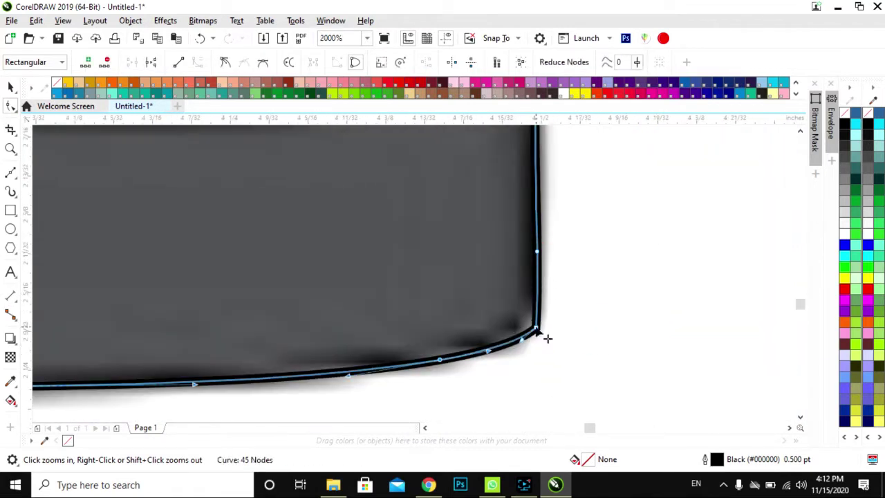
pyautogui.press('Delete')
pyautogui.scroll(-3, 484, 332)
pyautogui.scroll(-3, 355, 312)
pyautogui.scroll(3, 325, 379)
pyautogui.scroll(1, 451, 310)
# Step: Refine the outline's cuff bottom, shoulder and collar nodes, bringing the silhouette to 49 nodes
pyautogui.click(410, 321)
pyautogui.scroll(-2, 410, 244)
pyautogui.scroll(3, 402, 223)
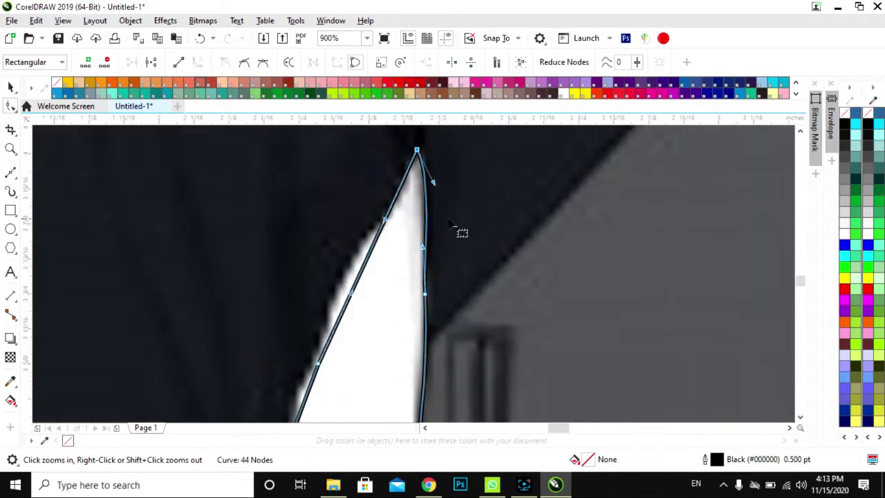
pyautogui.scroll(-3, 379, 377)
pyautogui.scroll(3, 466, 166)
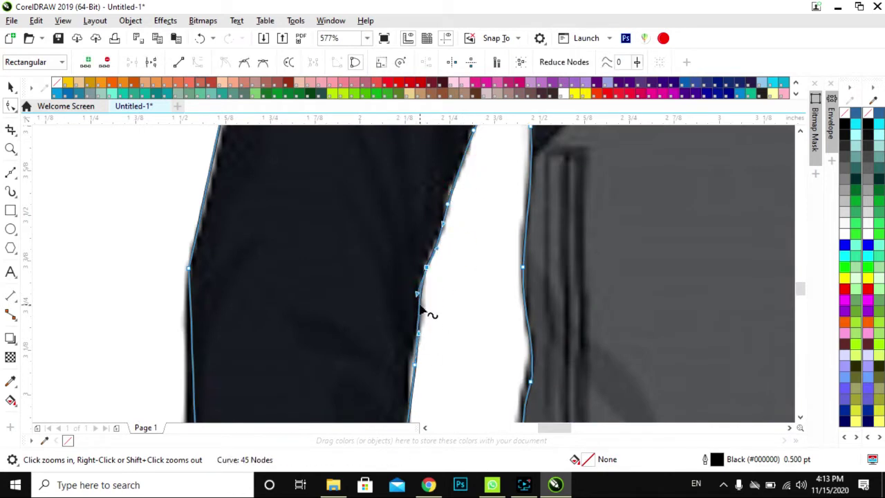
pyautogui.scroll(-2, 439, 340)
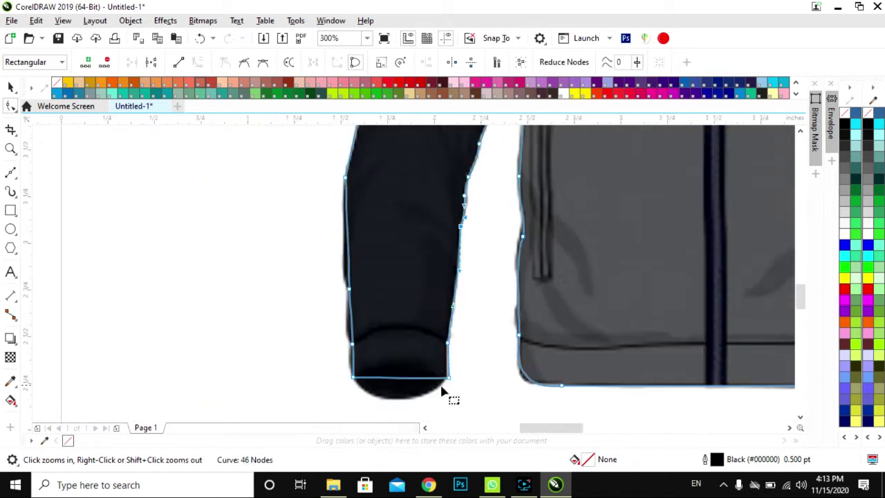
pyautogui.scroll(2, 455, 383)
pyautogui.click(349, 336)
pyautogui.scroll(1, 444, 275)
pyautogui.scroll(-1, 470, 239)
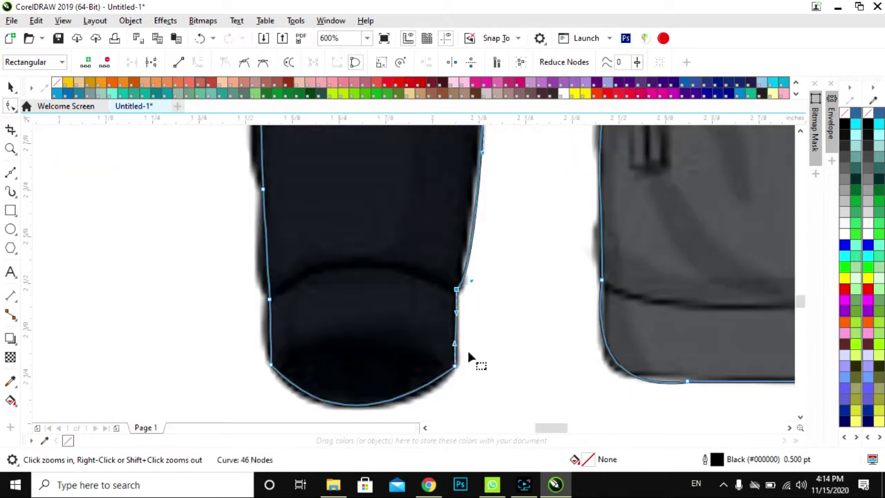
pyautogui.scroll(1, 286, 340)
pyautogui.scroll(-2, 385, 321)
pyautogui.scroll(2, 398, 315)
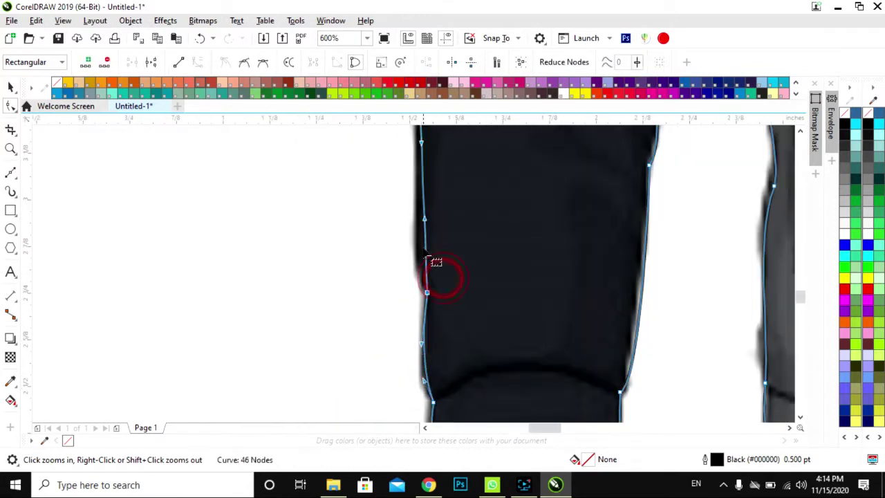
pyautogui.scroll(-2, 398, 316)
pyautogui.scroll(2, 438, 322)
pyautogui.scroll(-2, 438, 323)
pyautogui.scroll(2, 445, 289)
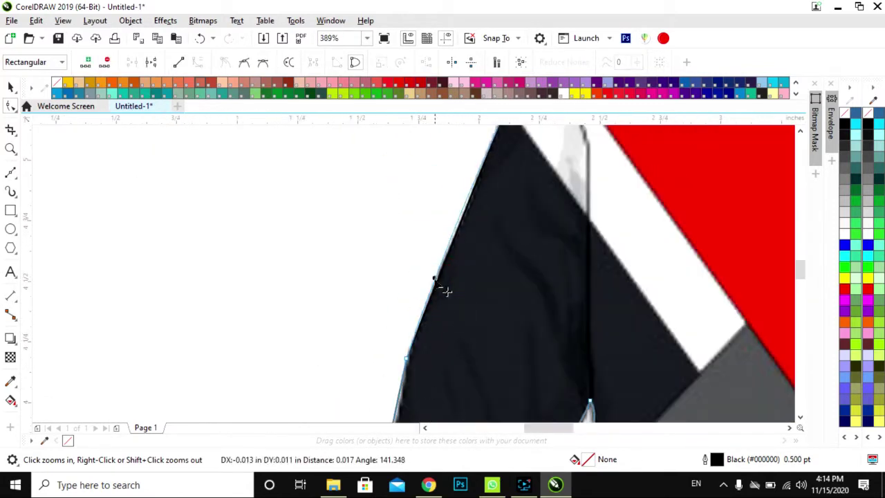
pyautogui.click(406, 289)
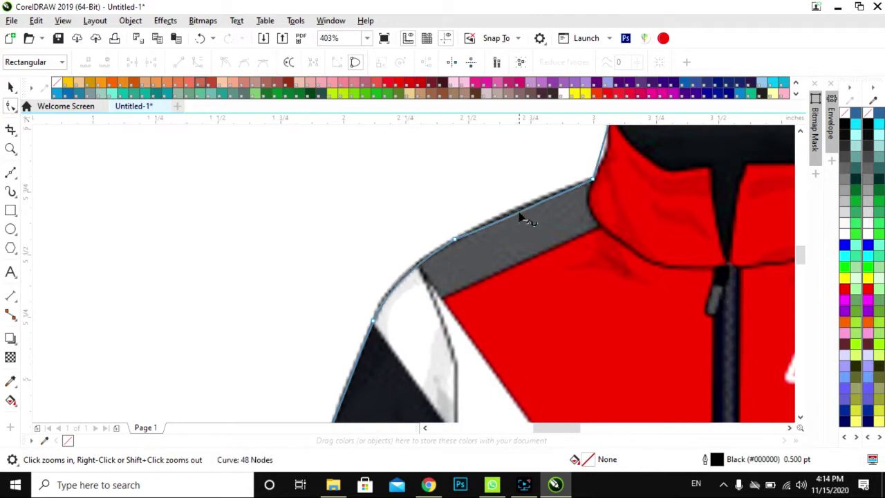
pyautogui.scroll(2, 395, 310)
pyautogui.scroll(2, 326, 245)
pyautogui.scroll(-2, 535, 209)
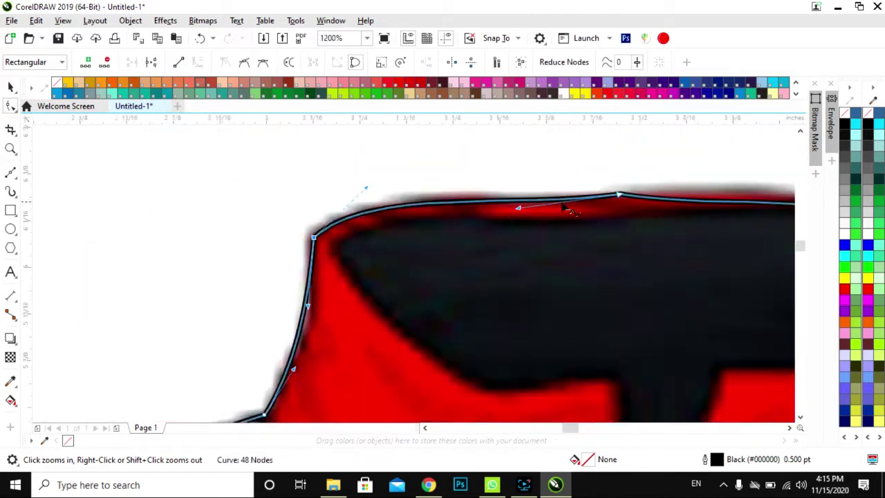
pyautogui.scroll(1, 534, 209)
pyautogui.click(481, 243)
# Step: Begin a new panel seam line at the left shoulder
pyautogui.press('F4')
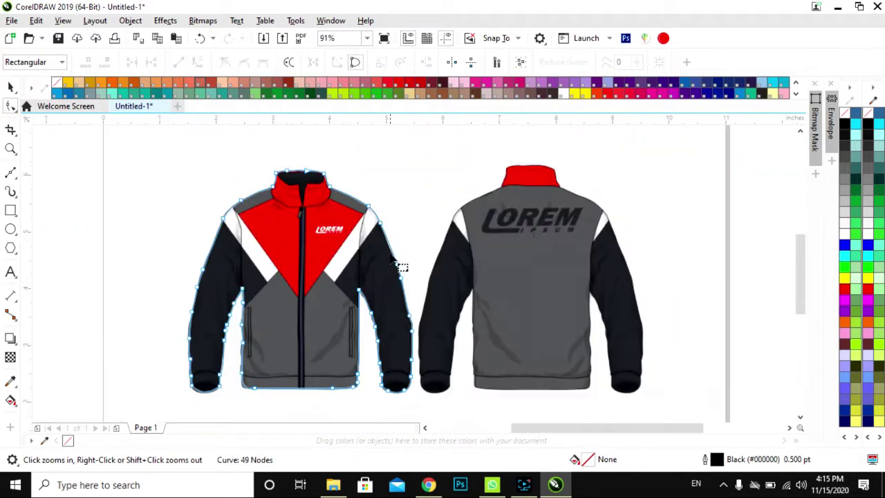
pyautogui.scroll(1, 198, 286)
pyautogui.click(358, 217)
# Step: Draw the left and right shoulder insert seams, adding a node to each
pyautogui.press('F10')
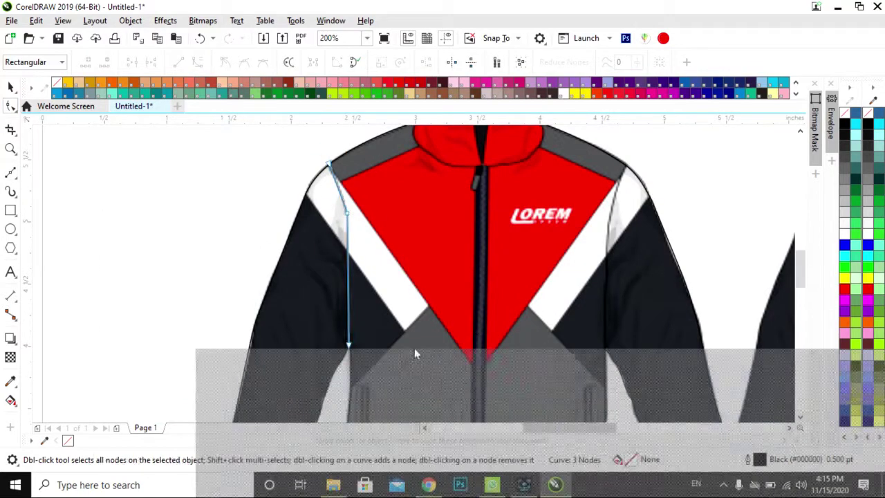
pyautogui.hotkey('shift', 'F4')
pyautogui.scroll(3, 365, 307)
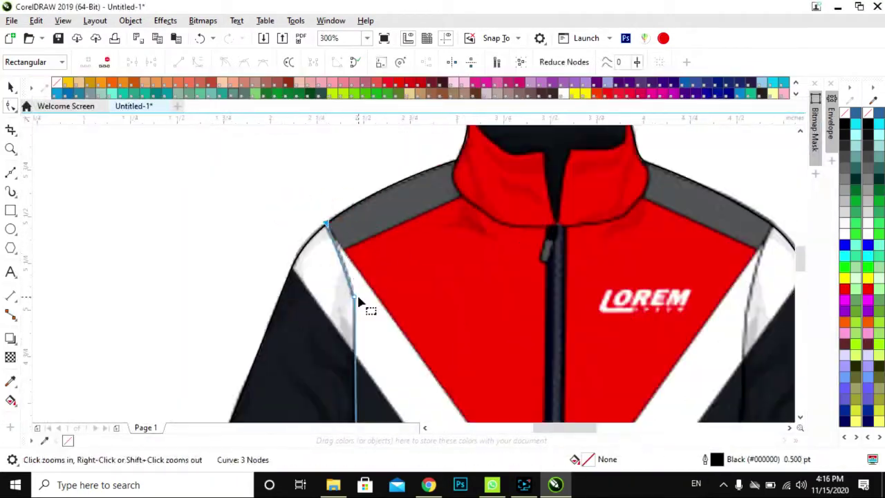
pyautogui.scroll(-1, 368, 352)
pyautogui.scroll(3, 367, 236)
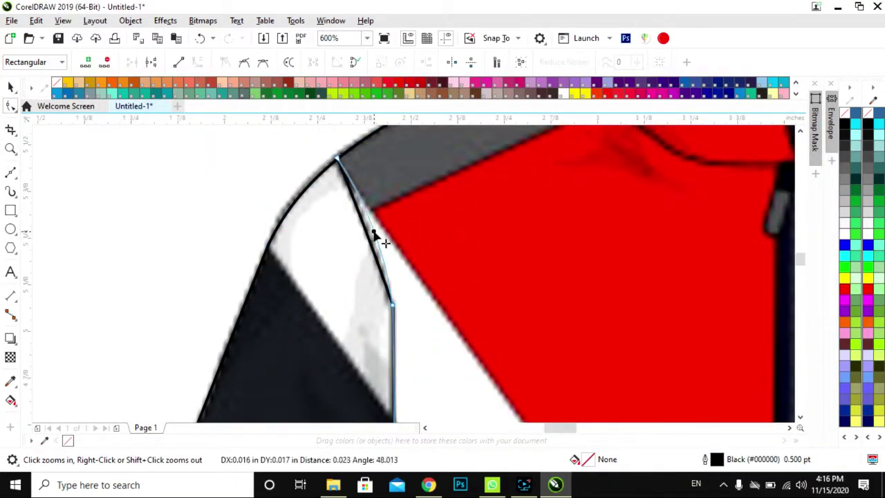
pyautogui.scroll(-2, 374, 235)
pyautogui.doubleClick(397, 166)
pyautogui.scroll(3, 415, 346)
pyautogui.scroll(-4, 600, 178)
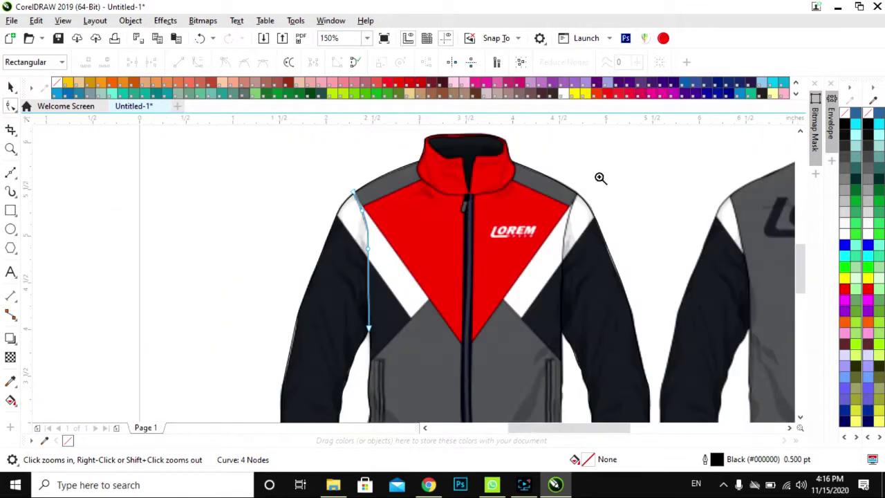
pyautogui.scroll(2, 600, 179)
pyautogui.click(437, 143)
pyautogui.press('F10')
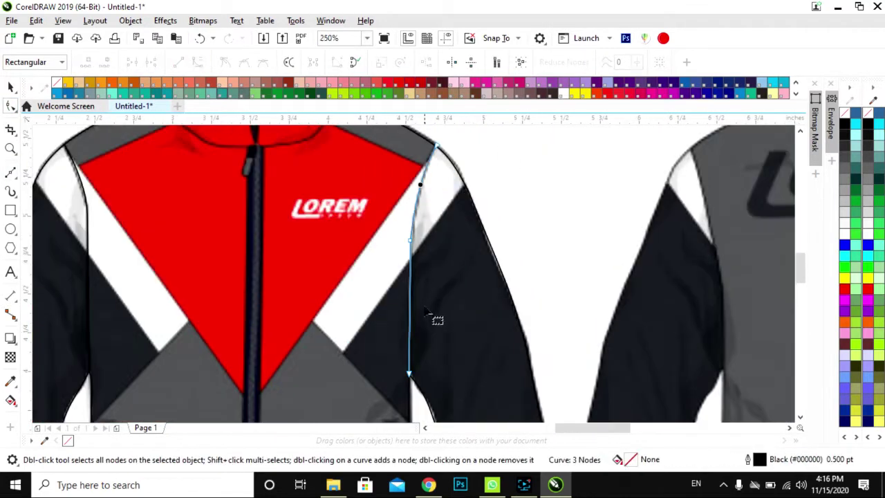
pyautogui.scroll(2, 438, 318)
pyautogui.doubleClick(415, 286)
pyautogui.scroll(-3, 281, 313)
pyautogui.scroll(4, 282, 313)
pyautogui.scroll(1, 429, 189)
# Step: Draw a rectangle outlining the left pocket and copy it onto the right pocket
pyautogui.press('F6')
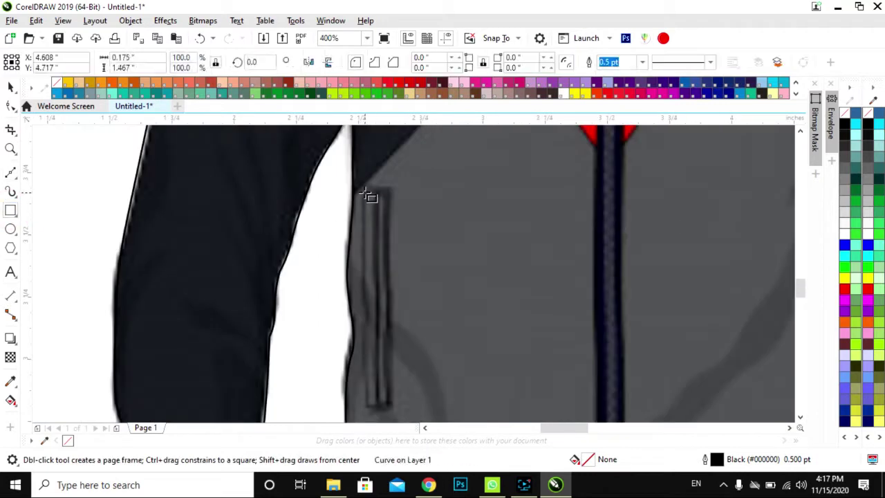
pyautogui.moveTo(360, 188); pyautogui.dragTo(393, 409)
pyautogui.click(10, 87)
pyautogui.hotkey('ctrl', 'g')
pyautogui.scroll(-2, 389, 284)
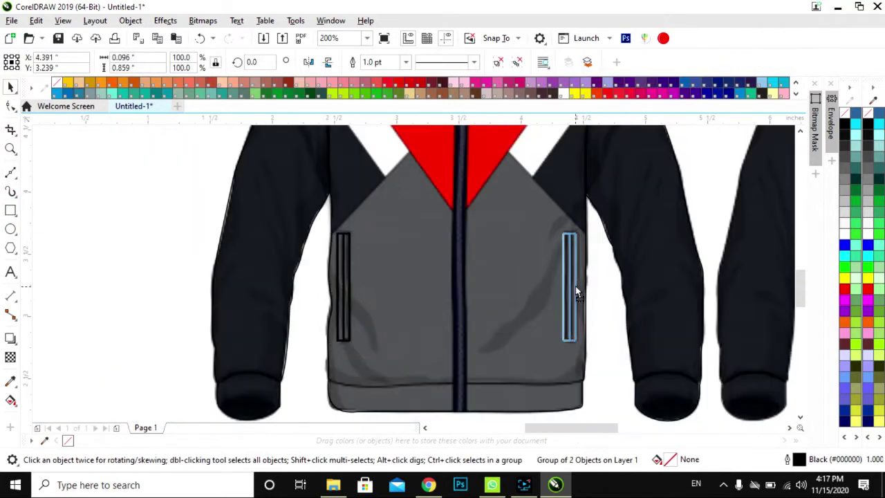
pyautogui.scroll(-2, 575, 291)
pyautogui.scroll(4, 491, 198)
# Step: Trace a curved closed outline along the collar's base
pyautogui.press('F5')
pyautogui.scroll(1, 491, 199)
pyautogui.click(511, 135)
pyautogui.moveTo(482, 259); pyautogui.dragTo(431, 294)
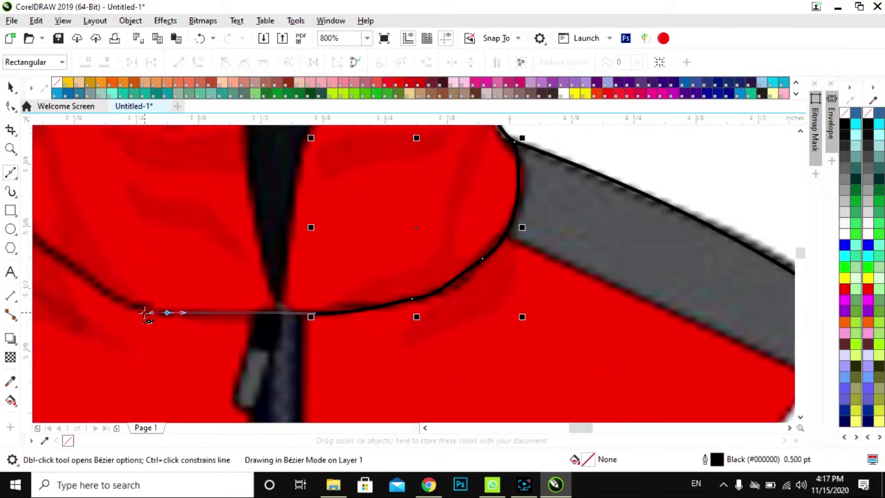
pyautogui.moveTo(168, 314); pyautogui.dragTo(139, 314)
pyautogui.click(100, 155)
pyautogui.scroll(-1, 401, 249)
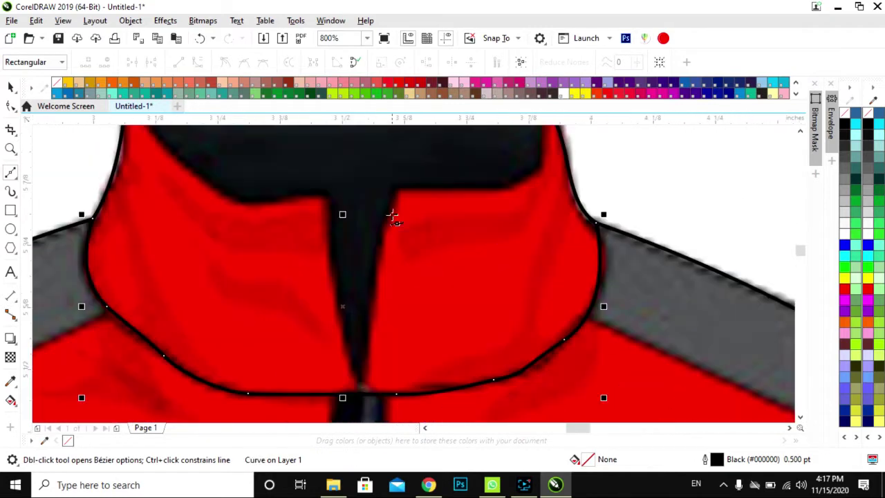
# Step: Trace the inner collar opening with Bezier nodes at its corner, top edge and bottom centre
pyautogui.click(538, 170)
pyautogui.scroll(1, 502, 181)
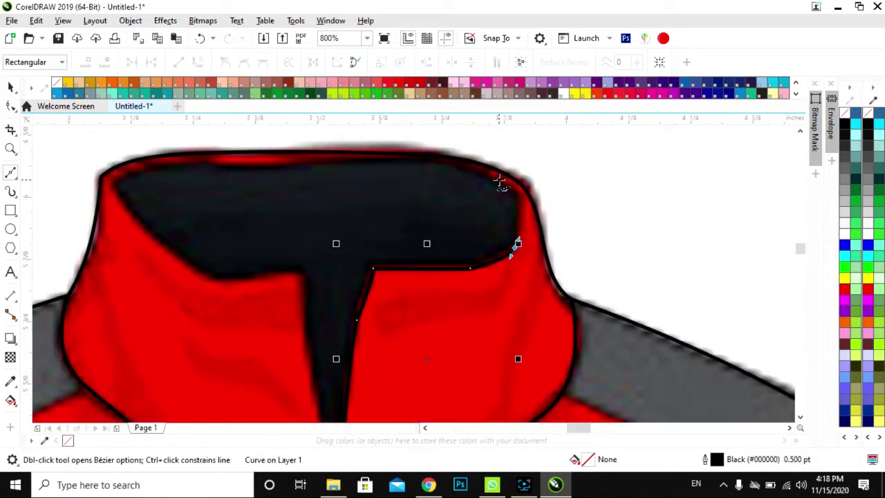
pyautogui.scroll(2, 451, 164)
pyautogui.scroll(-1, 458, 210)
pyautogui.scroll(2, 458, 209)
pyautogui.moveTo(438, 184); pyautogui.dragTo(395, 184)
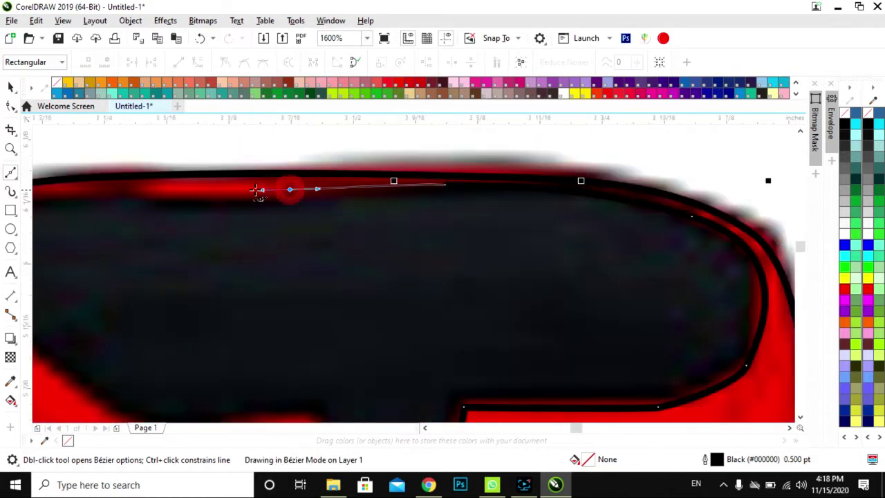
pyautogui.scroll(-1, 293, 192)
pyautogui.click(398, 310)
# Step: Draw the sleeve cuff seam line straight across the sleeve
pyautogui.scroll(-3, 398, 343)
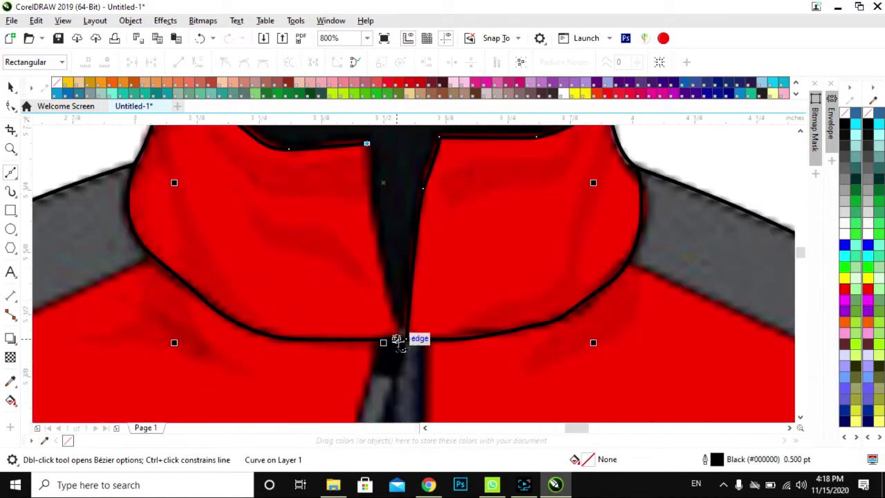
pyautogui.scroll(-3, 401, 370)
pyautogui.scroll(2, 225, 242)
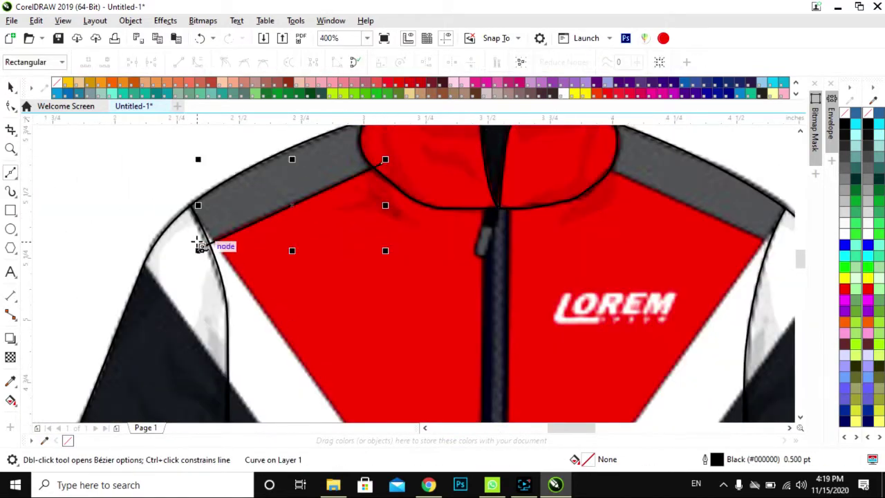
pyautogui.scroll(-2, 320, 357)
pyautogui.scroll(-3, 321, 358)
pyautogui.scroll(3, 438, 247)
pyautogui.scroll(-1, 410, 242)
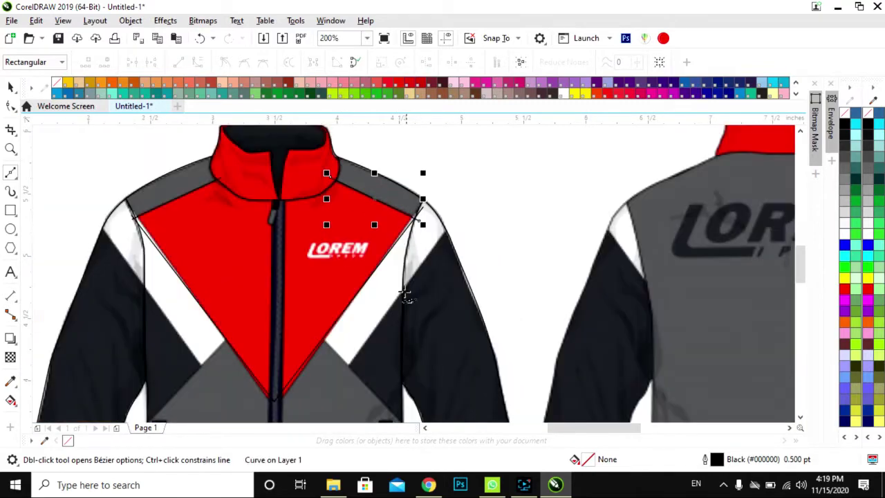
pyautogui.scroll(2, 376, 325)
pyautogui.scroll(-1, 376, 325)
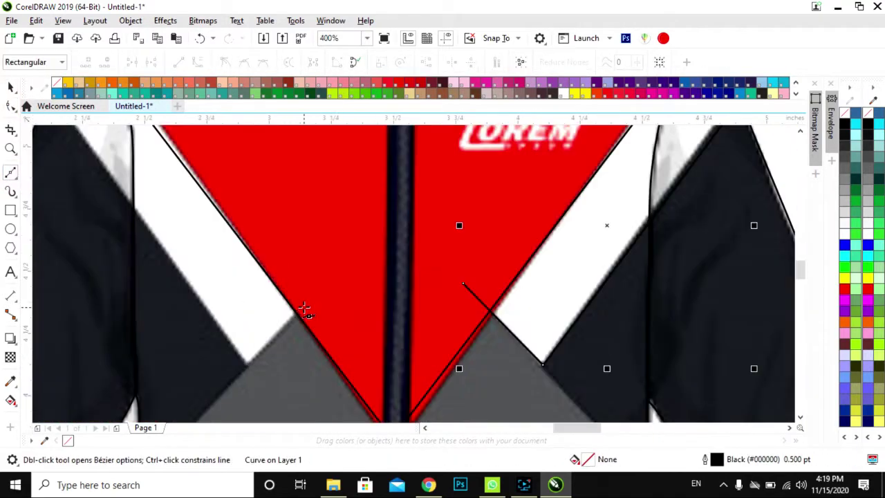
pyautogui.scroll(2, 208, 267)
pyautogui.scroll(-2, 348, 377)
pyautogui.scroll(2, 348, 377)
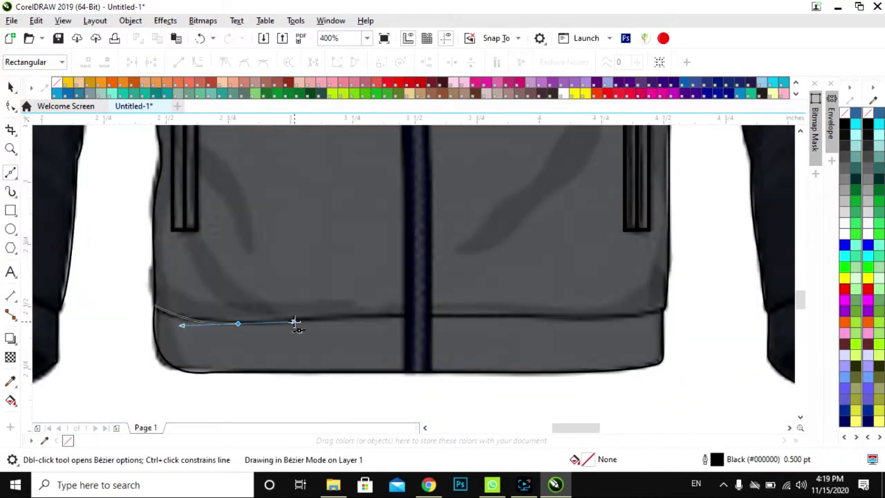
pyautogui.scroll(-1, 352, 366)
pyautogui.scroll(1, 123, 330)
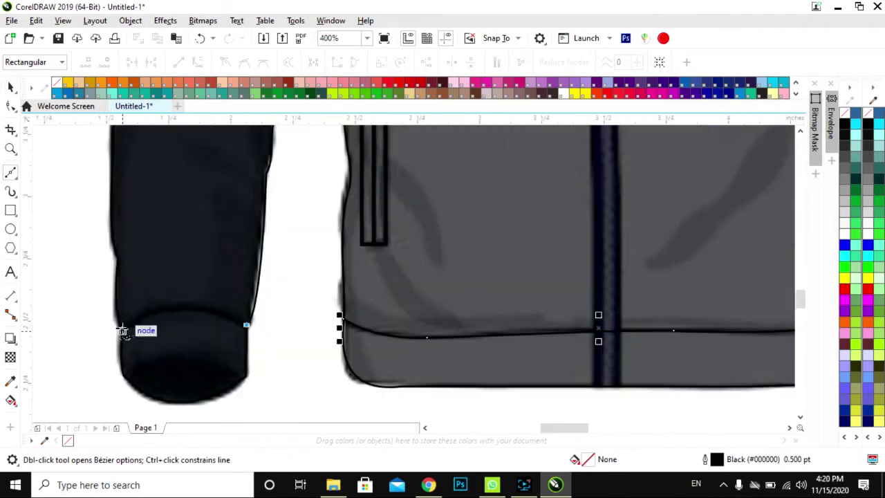
pyautogui.scroll(-1, 145, 358)
pyautogui.scroll(2, 386, 358)
pyautogui.scroll(-1, 476, 367)
pyautogui.scroll(1, 476, 368)
pyautogui.click(636, 337)
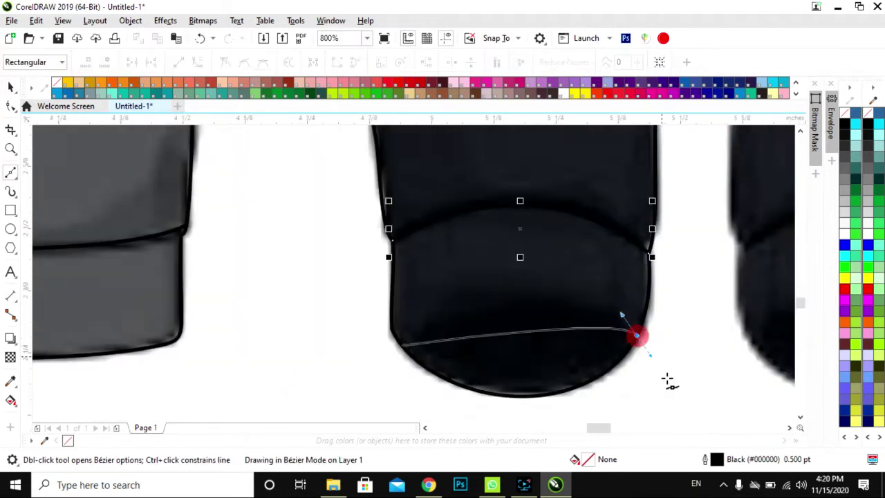
pyautogui.scroll(-1, 509, 366)
pyautogui.scroll(1, 79, 336)
pyautogui.click(78, 336)
pyautogui.scroll(1, 351, 367)
pyautogui.scroll(-3, 351, 366)
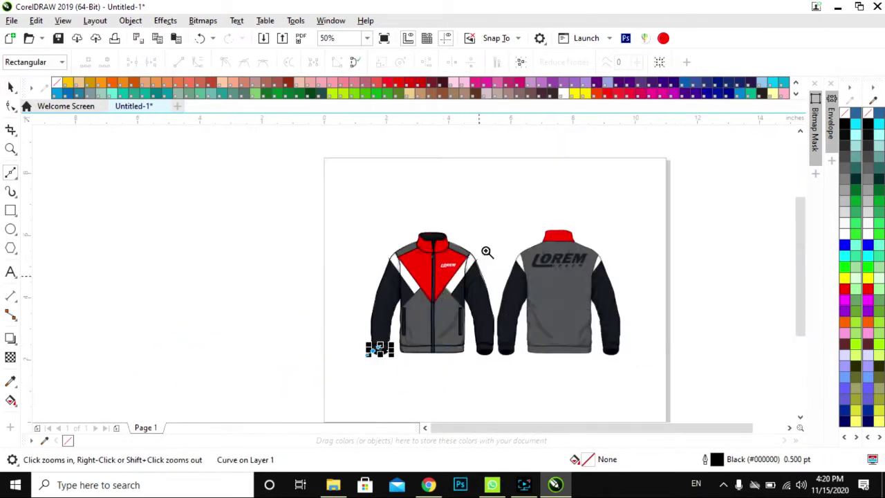
# Step: Drag two curved fold lines across the front jacket's left sleeve
pyautogui.scroll(1, 376, 350)
pyautogui.scroll(1, 345, 218)
pyautogui.scroll(-1, 360, 259)
pyautogui.scroll(1, 363, 214)
pyautogui.scroll(-1, 363, 215)
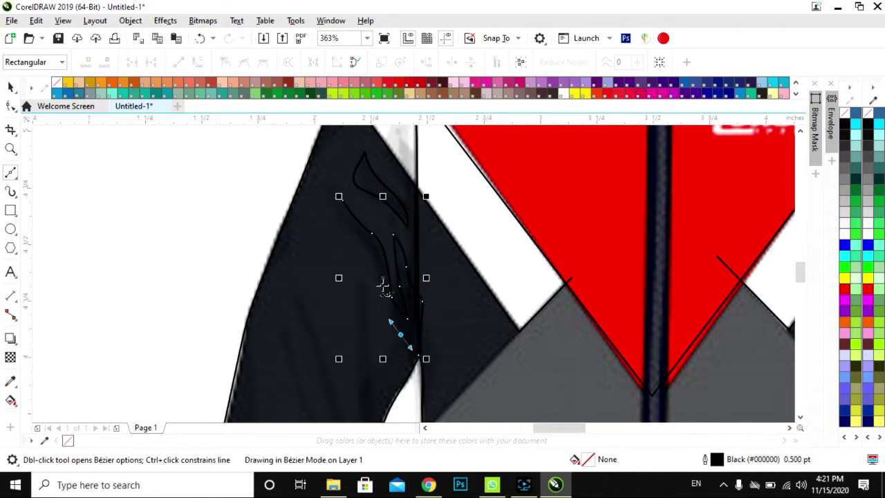
pyautogui.scroll(1, 351, 336)
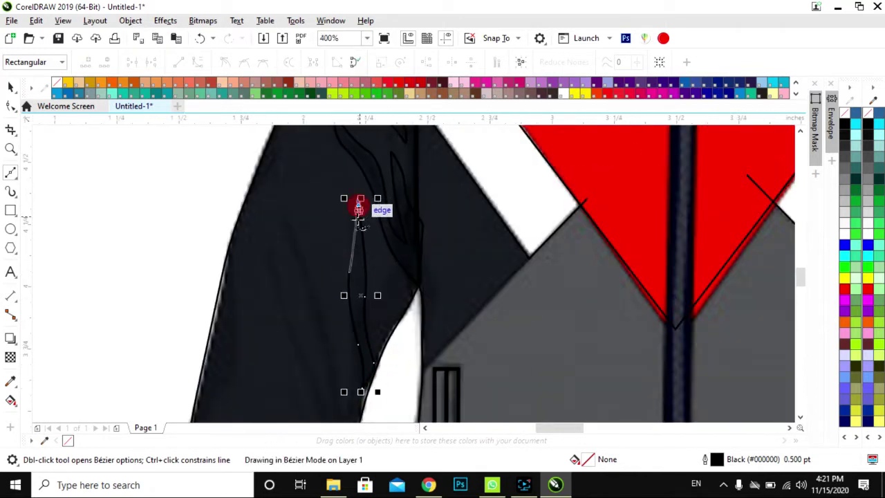
pyautogui.moveTo(316, 232); pyautogui.dragTo(323, 258)
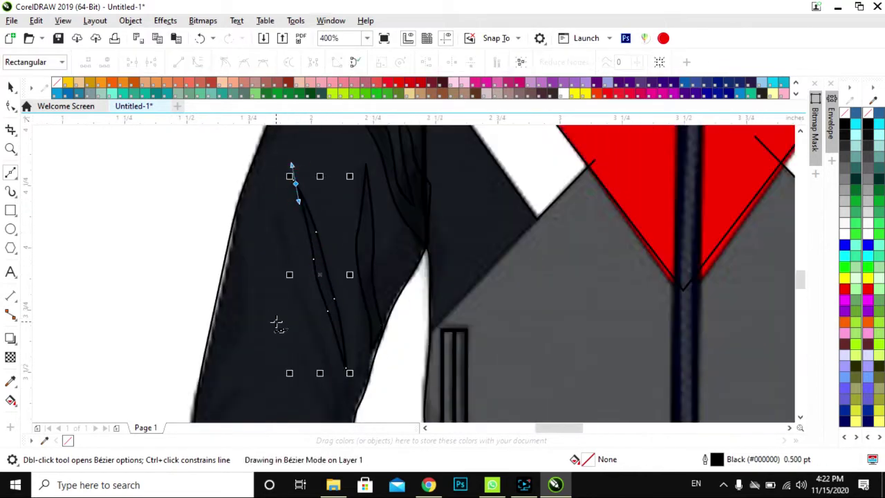
pyautogui.scroll(3, 318, 339)
pyautogui.scroll(3, 346, 318)
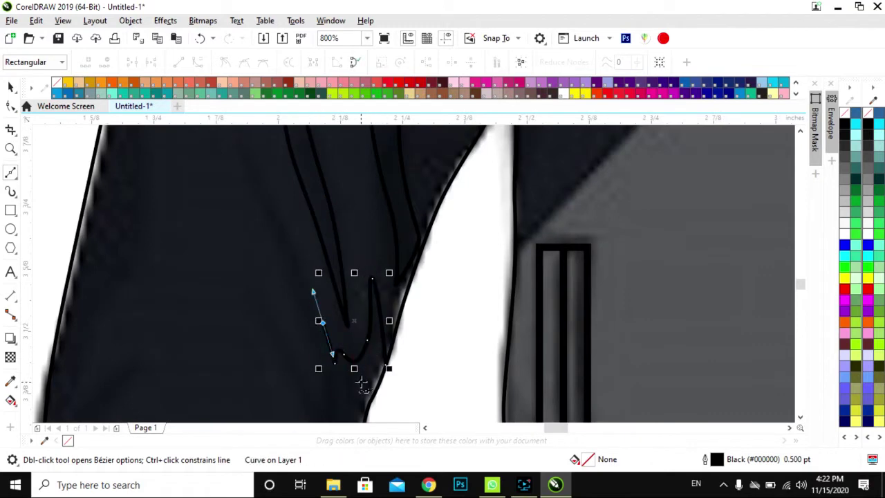
pyautogui.scroll(1, 315, 349)
pyautogui.scroll(-2, 306, 232)
pyautogui.scroll(2, 296, 256)
pyautogui.moveTo(296, 257); pyautogui.dragTo(347, 290)
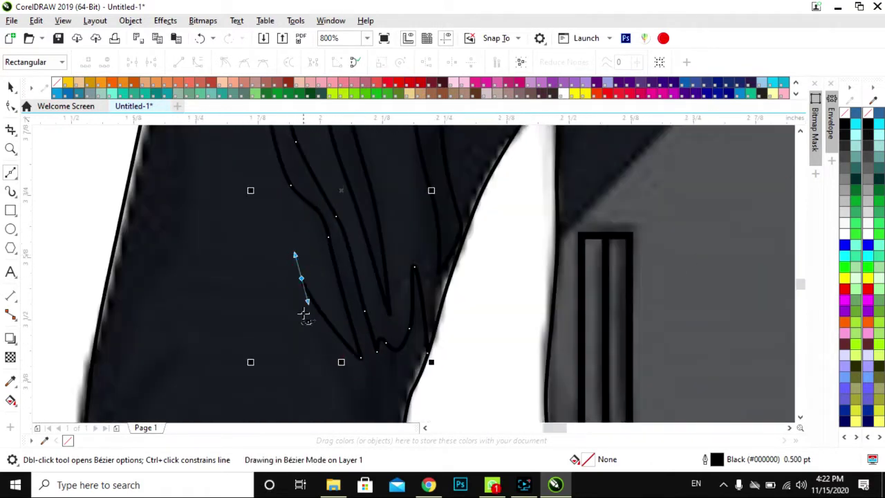
pyautogui.scroll(-2, 377, 328)
pyautogui.scroll(2, 297, 307)
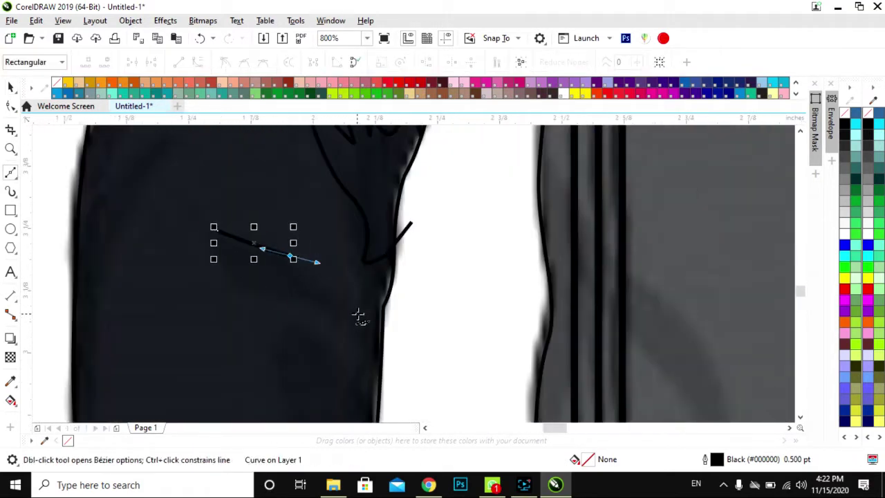
# Step: Extend the sleeve folds, add another fold near the sleeve edge, and begin a curve above the right pocket
pyautogui.click(194, 356)
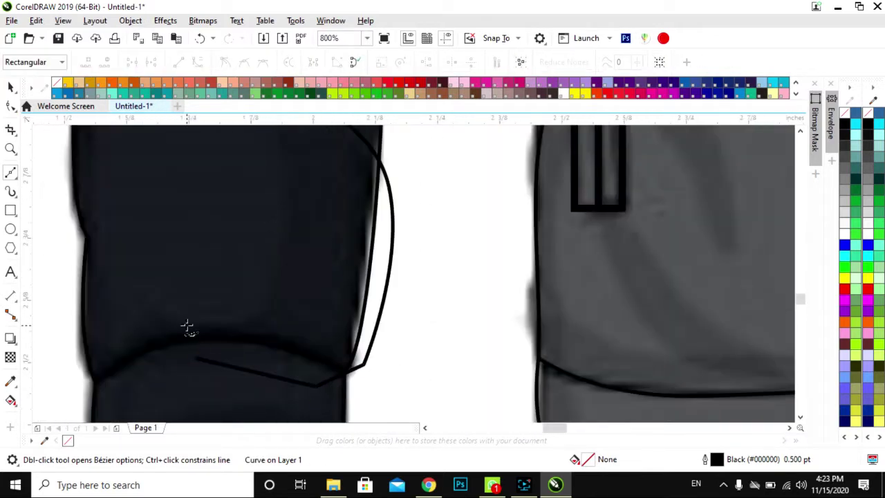
pyautogui.scroll(-1, 283, 236)
pyautogui.scroll(-1, 283, 237)
pyautogui.scroll(1, 247, 293)
pyautogui.click(228, 329)
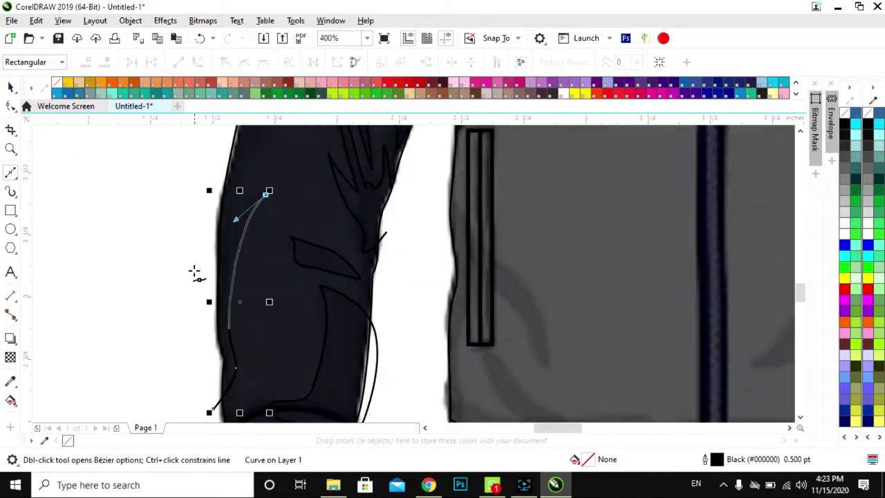
pyautogui.scroll(-1, 273, 237)
pyautogui.scroll(1, 205, 336)
pyautogui.click(206, 337)
pyautogui.scroll(1, 307, 237)
pyautogui.scroll(-3, 422, 280)
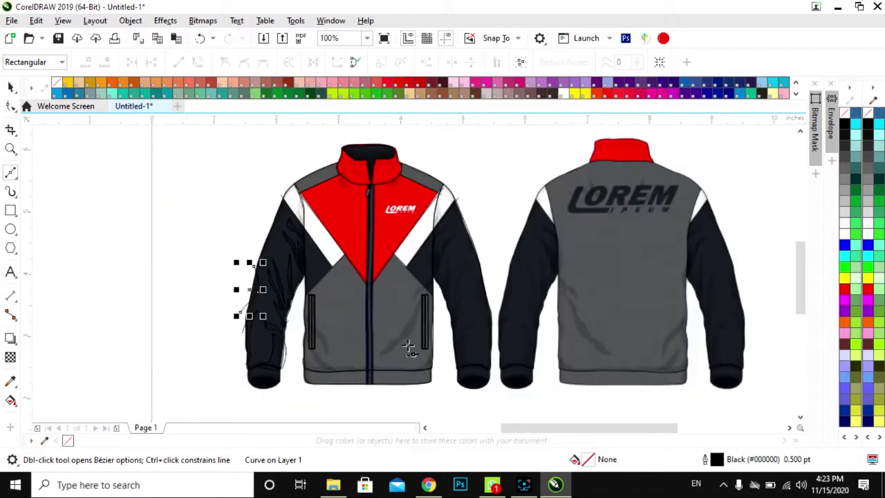
pyautogui.scroll(1, 422, 280)
pyautogui.scroll(1, 464, 192)
pyautogui.click(473, 180)
pyautogui.moveTo(413, 244); pyautogui.dragTo(398, 263)
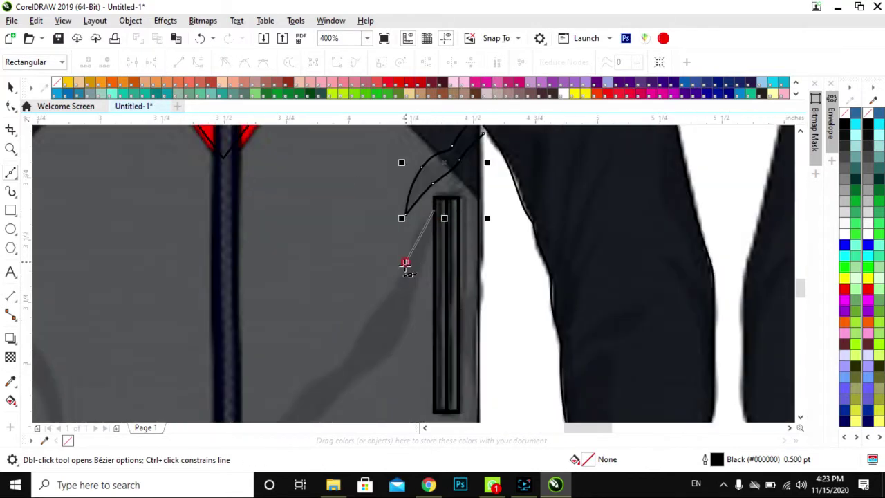
# Step: Extend the fold curve down beside the right pocket
pyautogui.click(345, 315)
pyautogui.hscroll(-5, 436, 260)
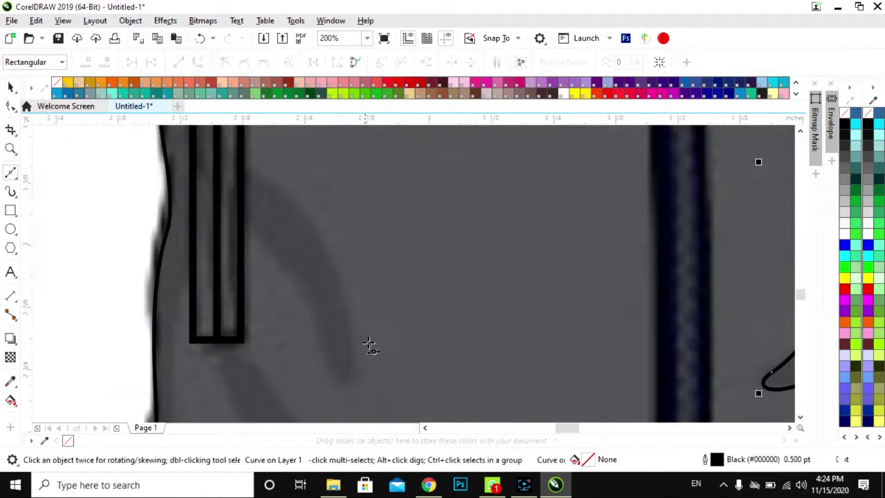
pyautogui.click(358, 360)
pyautogui.scroll(1, 310, 201)
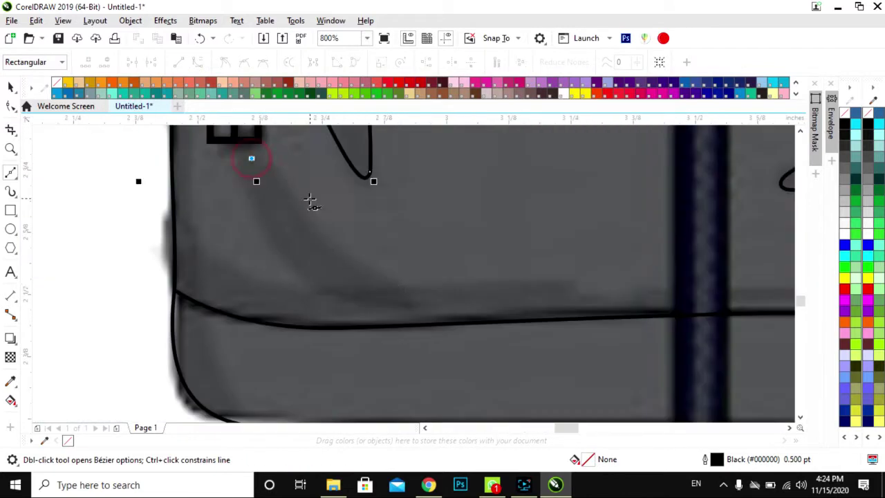
pyautogui.scroll(-2, 490, 309)
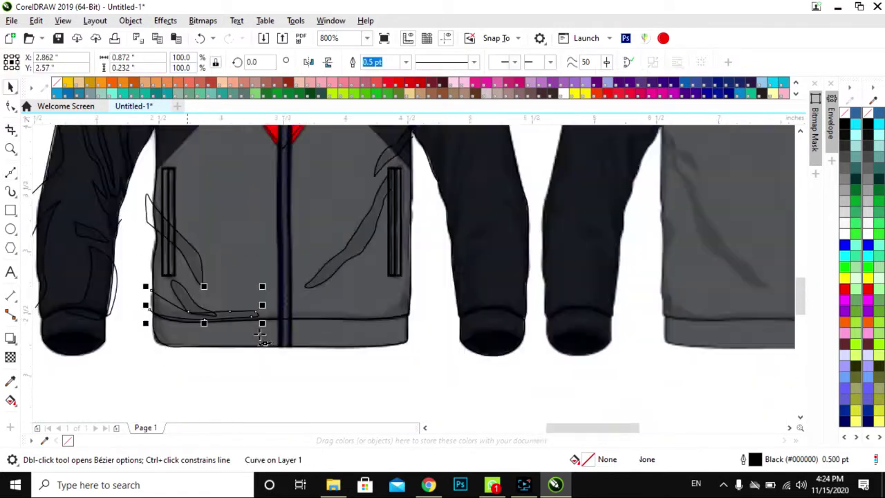
pyautogui.scroll(1, 394, 313)
pyautogui.scroll(-2, 232, 333)
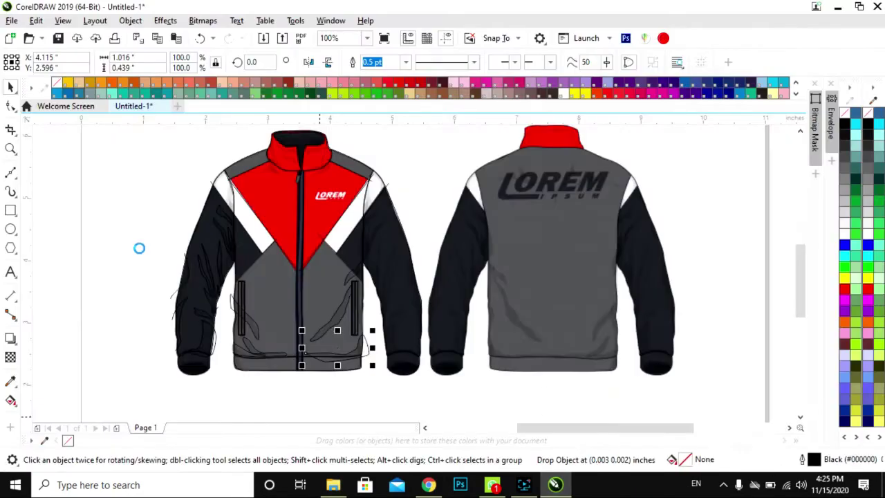
pyautogui.scroll(-2, 293, 267)
# Step: Move the imported zipper set beside the page and place one zipper down the jacket's front centre
pyautogui.moveTo(212, 277); pyautogui.dragTo(132, 277)
pyautogui.click(153, 304)
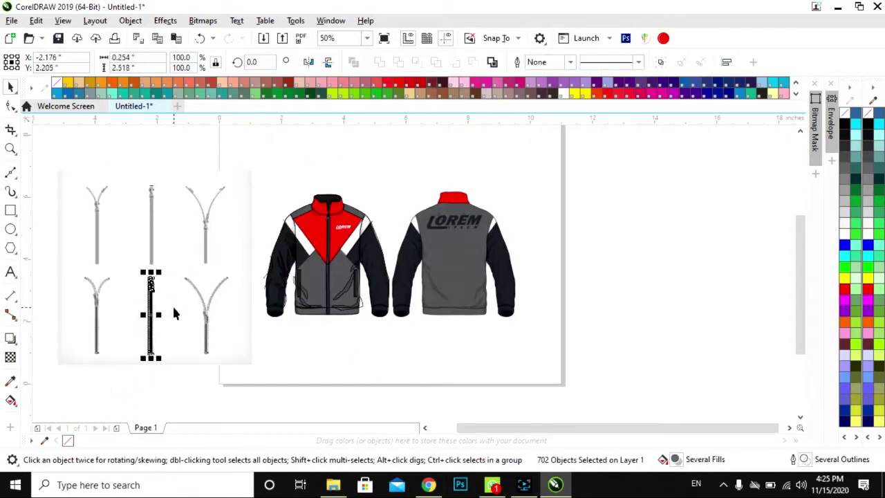
pyautogui.scroll(1, 345, 265)
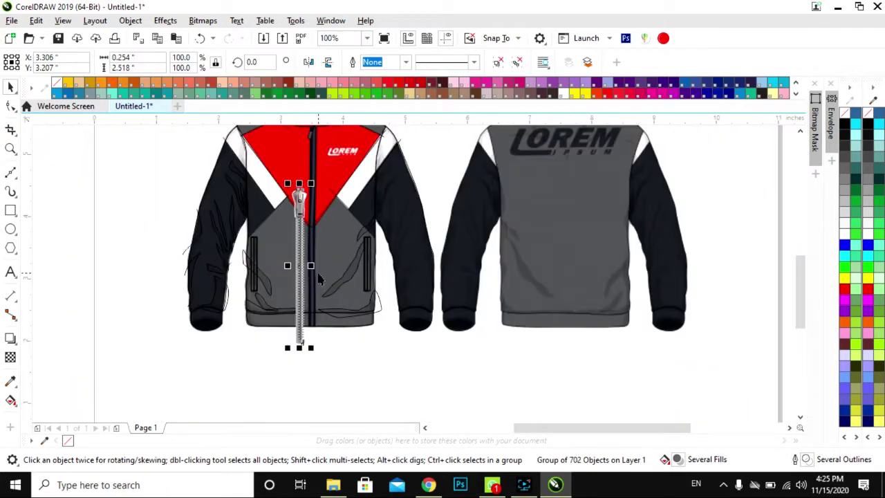
pyautogui.scroll(-1, 327, 246)
pyautogui.click(367, 351)
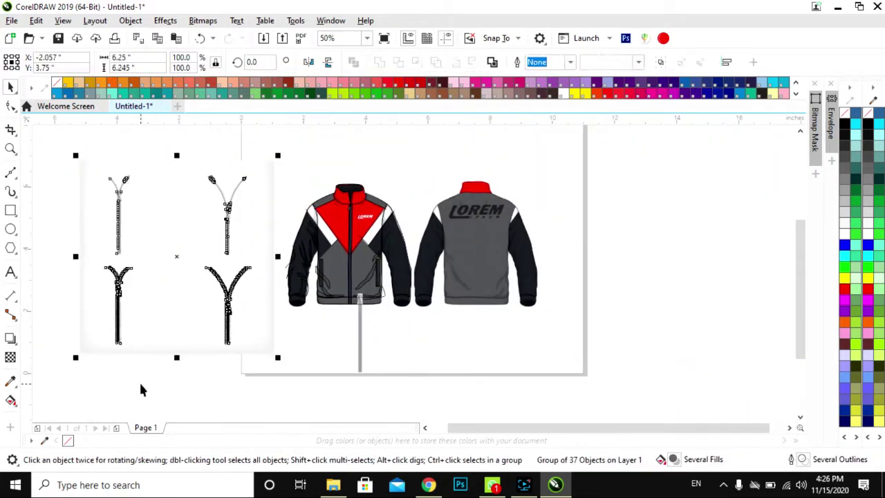
pyautogui.scroll(2, 329, 382)
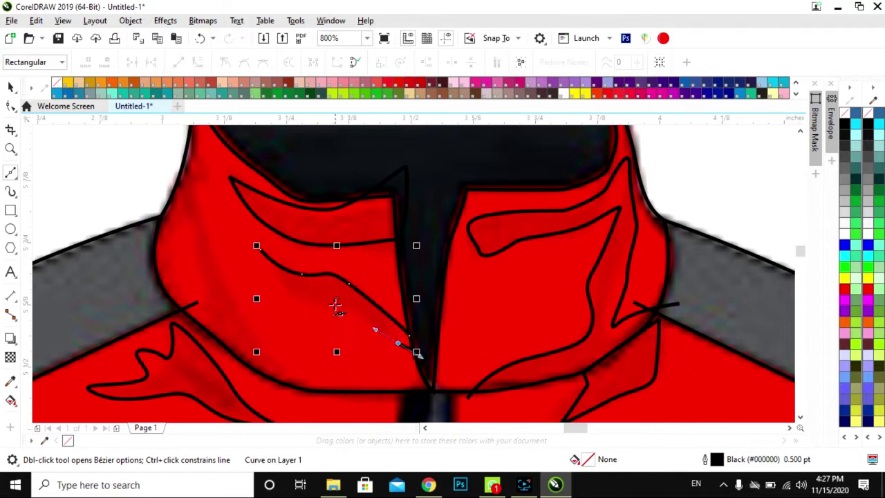
# Step: Draw a curved fold line on the collar, then Smart Fill two enclosed fold areas red
pyautogui.click(199, 138)
pyautogui.moveTo(221, 206); pyautogui.dragTo(229, 223)
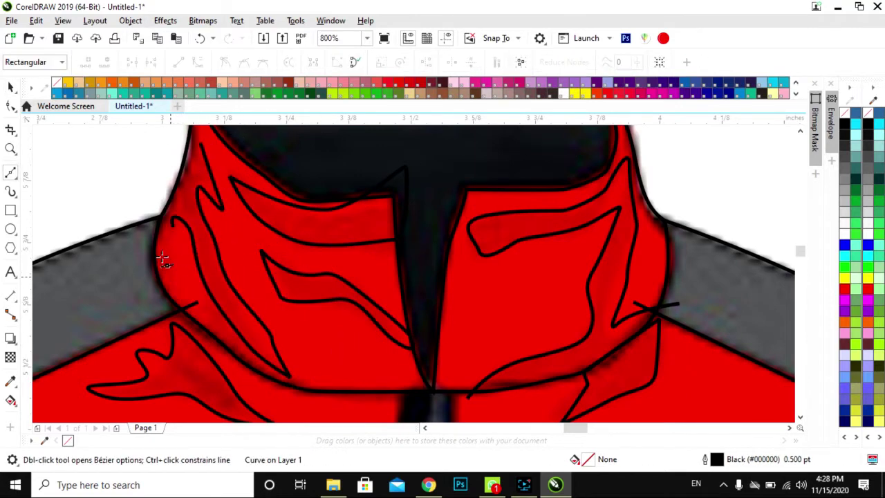
pyautogui.scroll(-1, 296, 313)
pyautogui.click(11, 86)
pyautogui.click(11, 400)
pyautogui.click(332, 280)
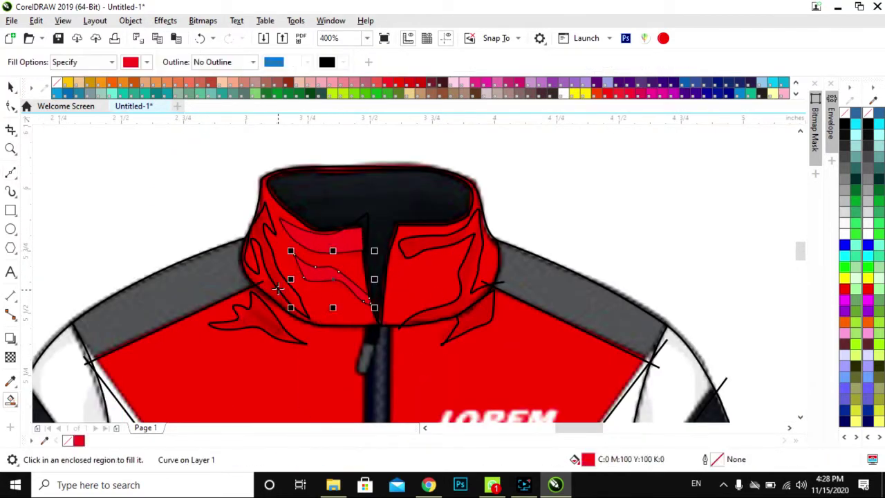
# Step: Fill one more collar fold red, then recolour the fold shapes dark red #9A0000 without outlines
pyautogui.click(469, 316)
pyautogui.press('space')
pyautogui.scroll(1, 589, 243)
pyautogui.click(386, 381)
pyautogui.scroll(-1, 385, 382)
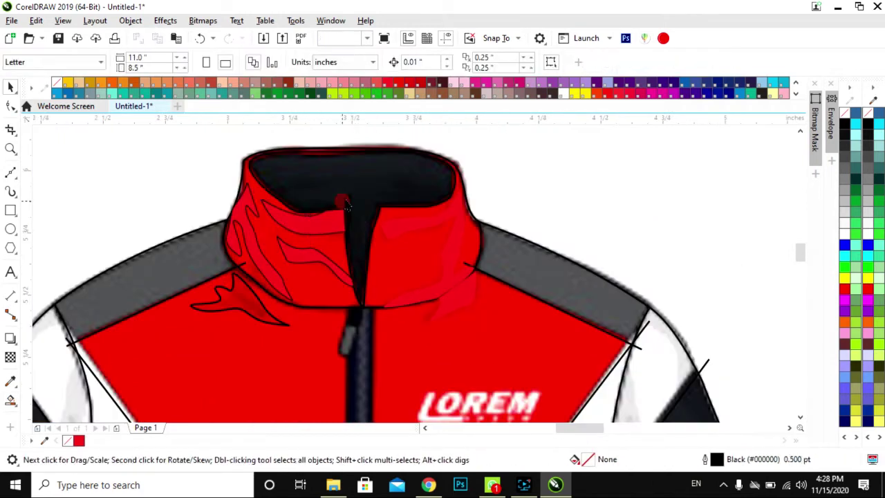
pyautogui.scroll(1, 277, 259)
pyautogui.click(446, 317)
pyautogui.scroll(2, 314, 348)
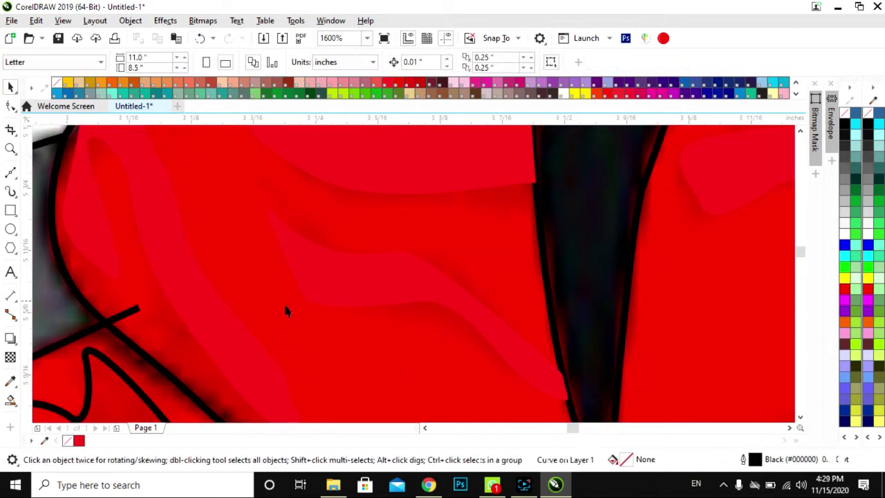
pyautogui.scroll(-2, 283, 301)
pyautogui.moveTo(845, 289); pyautogui.dragTo(823, 318)
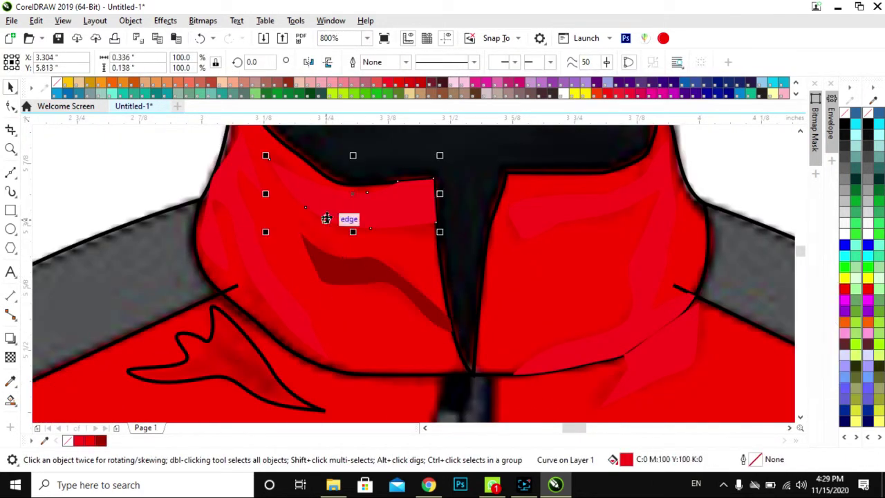
pyautogui.click(646, 353)
pyautogui.scroll(-1, 415, 276)
pyautogui.click(291, 284)
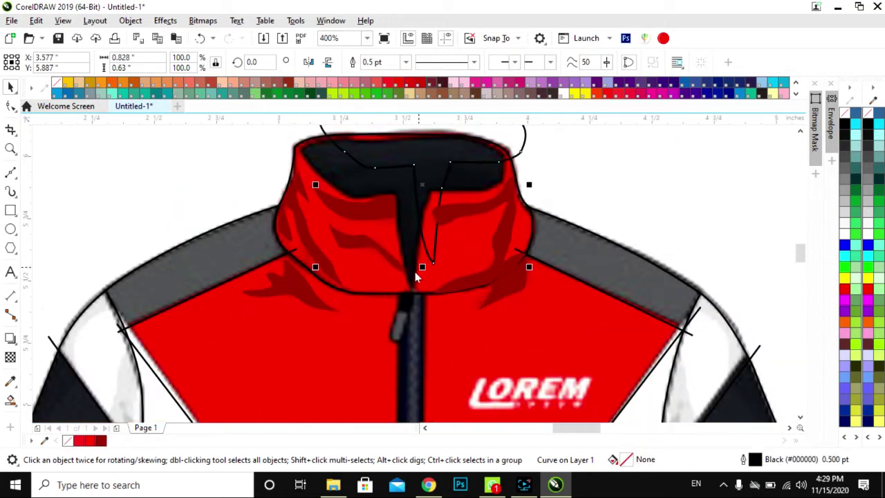
# Step: Save the drawing, Smart Fill the left shoulder strip red, and recolour the front chest panel black
pyautogui.hotkey('ctrl', 's')
pyautogui.press('Escape')
pyautogui.scroll(-1, 415, 286)
pyautogui.press('space')
pyautogui.click(279, 229)
pyautogui.scroll(1, 278, 229)
pyautogui.press('space')
pyautogui.scroll(1, 245, 324)
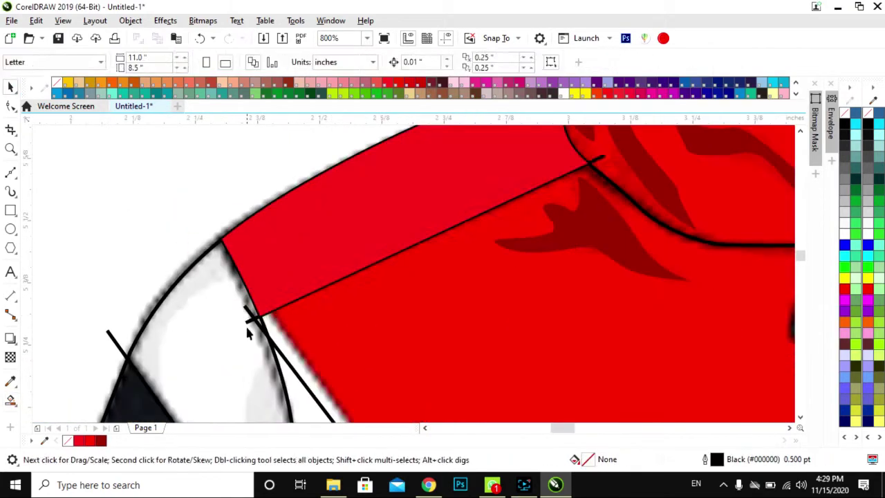
pyautogui.scroll(-1, 244, 324)
pyautogui.scroll(-1, 427, 317)
pyautogui.click(427, 318)
pyautogui.click(517, 249)
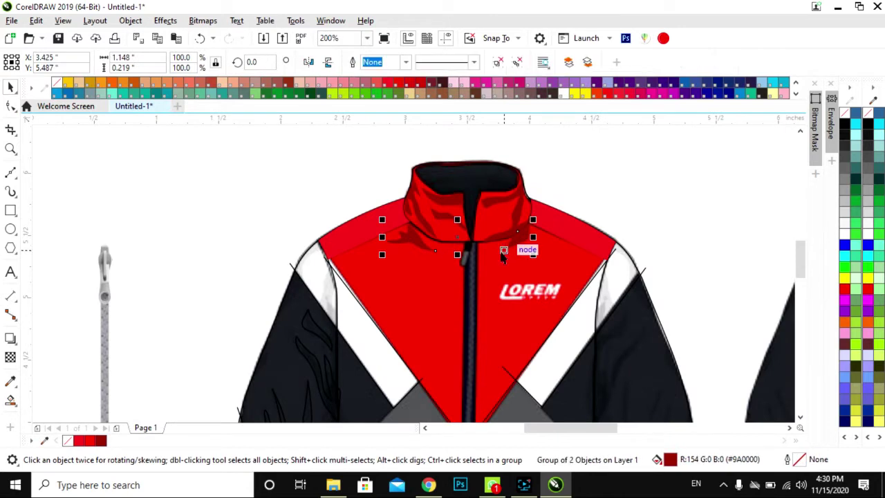
# Step: Delete the collar shading group and draw a closed triangle at the shoulder
pyautogui.click(563, 257)
pyautogui.press('Delete')
pyautogui.click(355, 340)
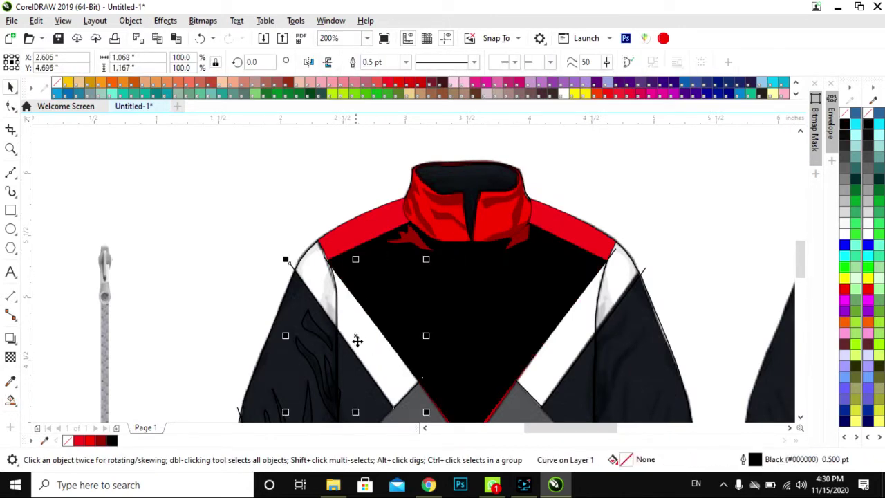
pyautogui.click(10, 172)
pyautogui.click(290, 253)
pyautogui.click(421, 376)
pyautogui.press('space')
pyautogui.click(270, 339)
# Step: Select the right front piece and begin outlining the right shoulder piece
pyautogui.click(290, 227)
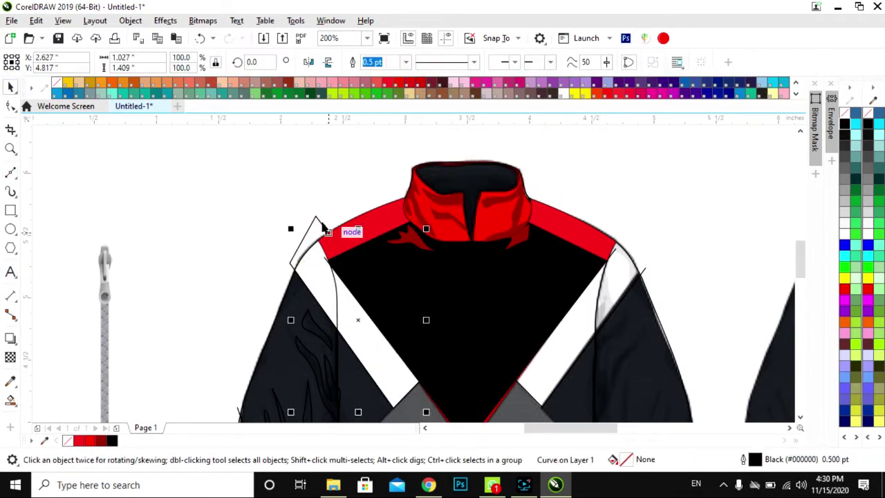
pyautogui.click(646, 267)
pyautogui.press('space')
pyautogui.scroll(1, 523, 389)
pyautogui.scroll(-1, 576, 239)
pyautogui.press('space')
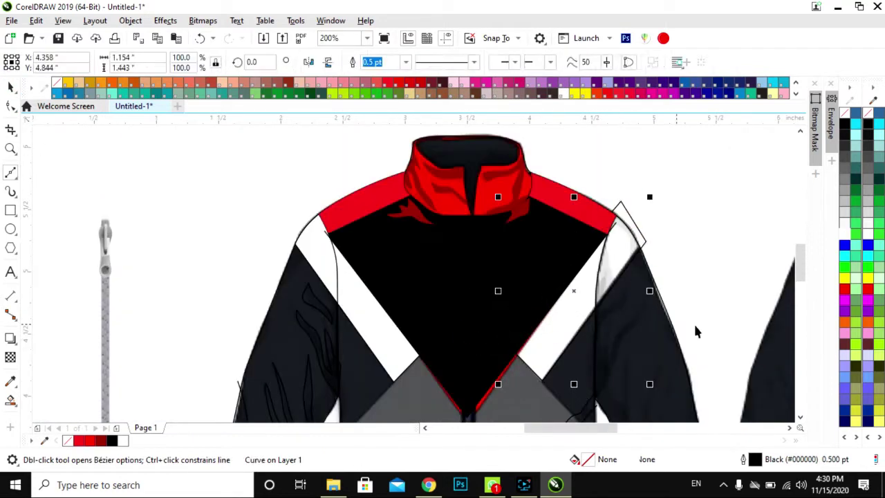
pyautogui.scroll(-3, 376, 290)
# Step: Smart Fill the regions along the pocket bottom and beside the diagonal pocket fold
pyautogui.scroll(-2, 365, 325)
pyautogui.keyDown('shift'); pyautogui.click(378, 356); pyautogui.keyUp('shift')
pyautogui.click(367, 371)
pyautogui.scroll(2, 337, 374)
pyautogui.click(360, 373)
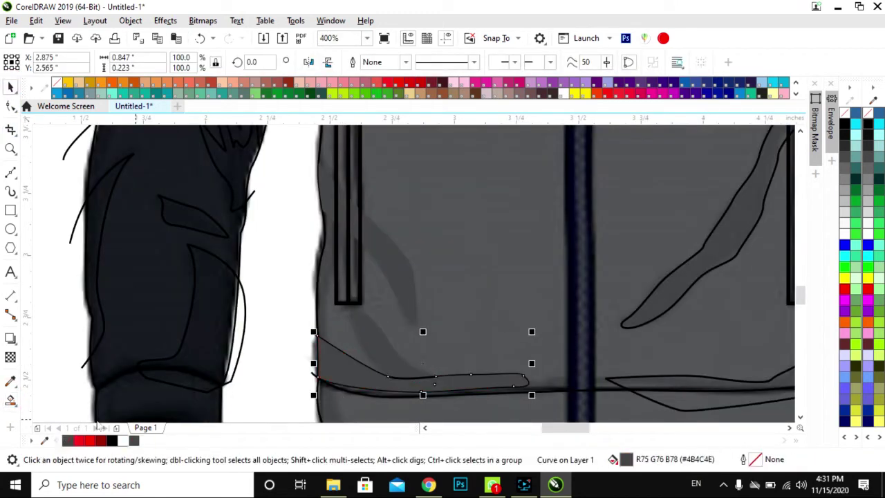
pyautogui.scroll(-3, 302, 310)
pyautogui.scroll(2, 302, 311)
pyautogui.click(454, 276)
pyautogui.scroll(2, 389, 406)
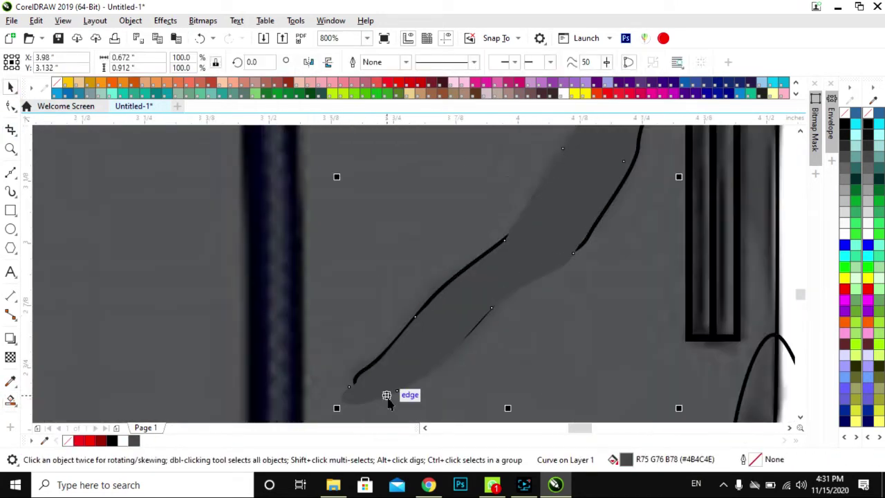
pyautogui.scroll(-2, 366, 413)
pyautogui.click(460, 253)
pyautogui.scroll(-3, 148, 312)
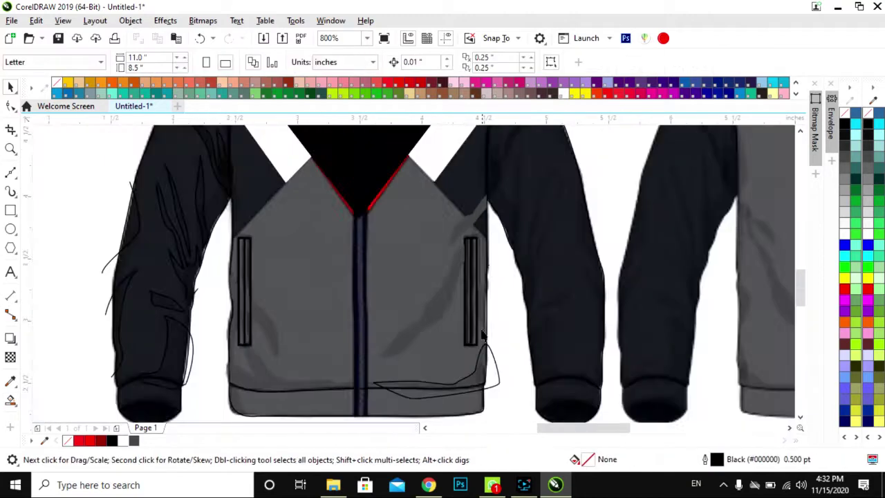
pyautogui.scroll(2, 258, 381)
# Step: Smart Fill the left sleeve wrinkle areas, undoing one oversized red fill
pyautogui.scroll(-2, 397, 311)
pyautogui.scroll(-1, 397, 311)
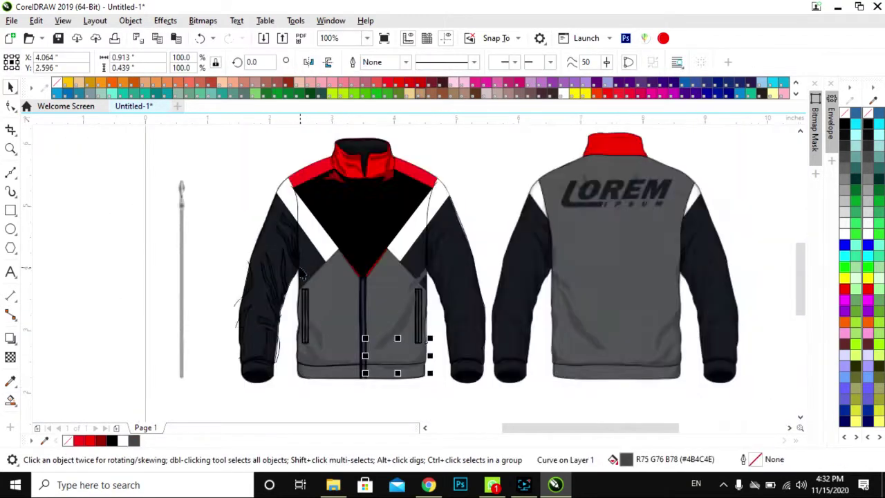
pyautogui.scroll(3, 268, 284)
pyautogui.click(269, 284)
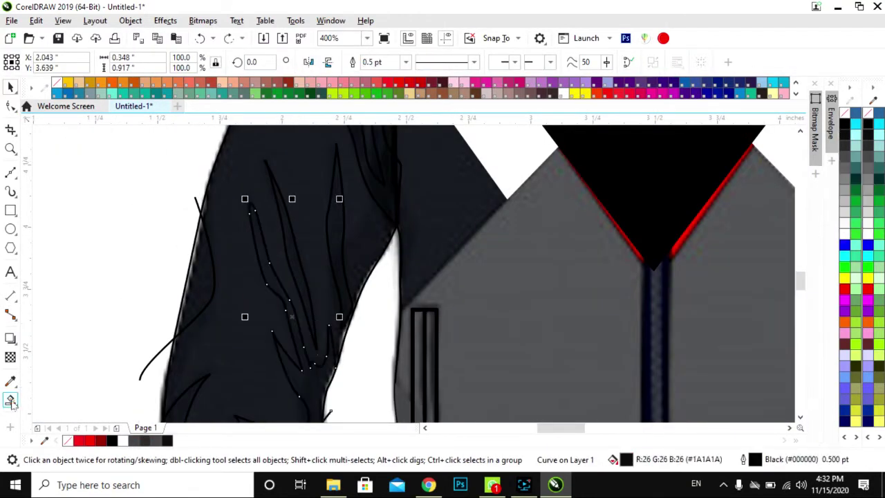
pyautogui.click(10, 400)
pyautogui.scroll(-3, 316, 311)
pyautogui.scroll(3, 316, 251)
pyautogui.click(10, 400)
pyautogui.click(288, 286)
pyautogui.hotkey('ctrl', 'z')
pyautogui.press('space')
pyautogui.click(275, 294)
# Step: Give the sleeve shading shapes dark grey and #4B4C4E fills with no outline
pyautogui.click(844, 134)
pyautogui.rightClick(845, 112)
pyautogui.scroll(-1, 369, 275)
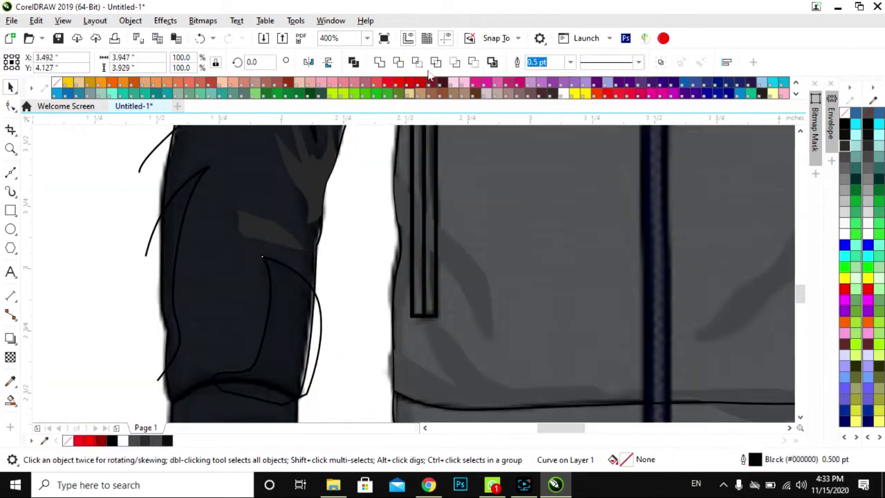
pyautogui.click(287, 325)
pyautogui.click(845, 145)
# Step: Fill the sliver on the sleeve's left edge and colour a thin wrinkle shape 90% Black
pyautogui.press('space')
pyautogui.click(166, 277)
pyautogui.press('space')
pyautogui.click(145, 246)
pyautogui.click(208, 201)
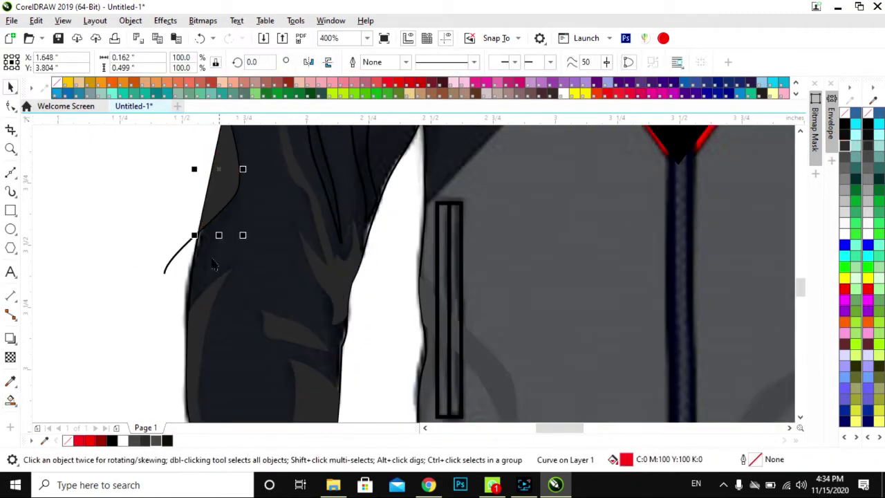
pyautogui.scroll(-3, 208, 200)
pyautogui.click(296, 208)
pyautogui.scroll(3, 297, 208)
pyautogui.click(166, 441)
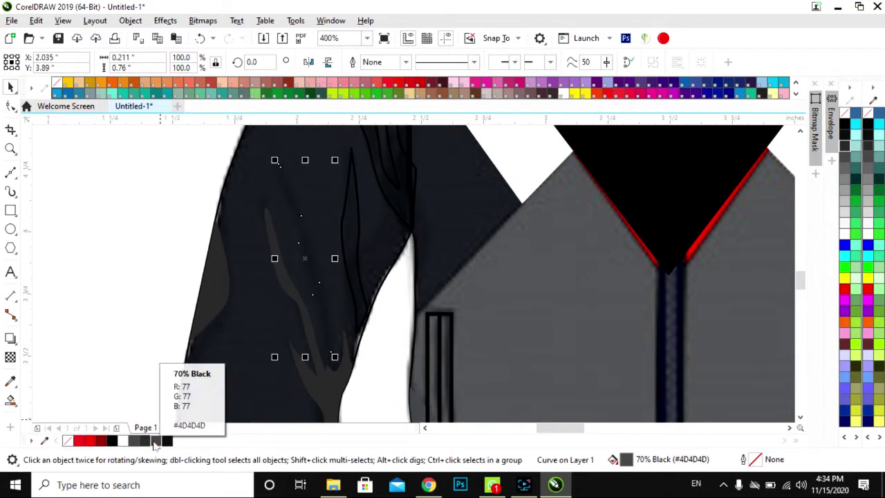
# Step: Inspect the wrinkle curve's nodes and apply another grey swatch to it
pyautogui.press('F10')
pyautogui.scroll(3, 247, 204)
pyautogui.scroll(-2, 276, 201)
pyautogui.press('space')
pyautogui.click(852, 147)
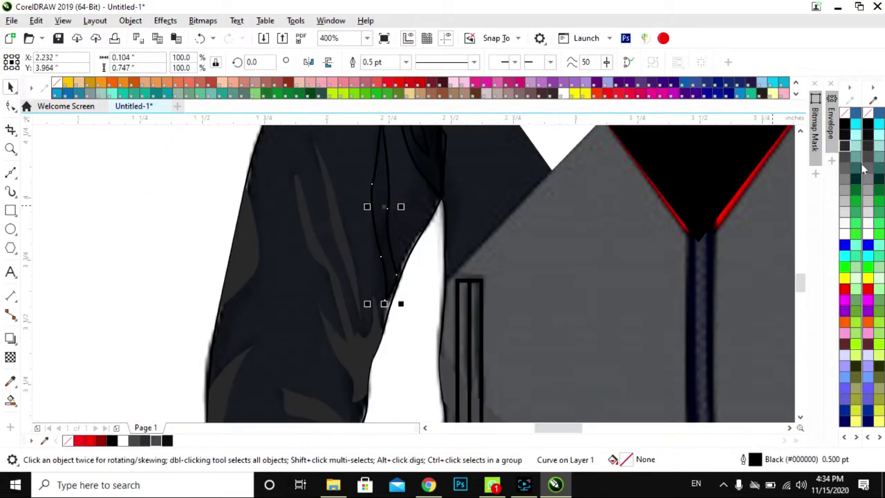
pyautogui.press('F10')
pyautogui.scroll(3, 394, 231)
pyautogui.scroll(-3, 394, 233)
pyautogui.press('space')
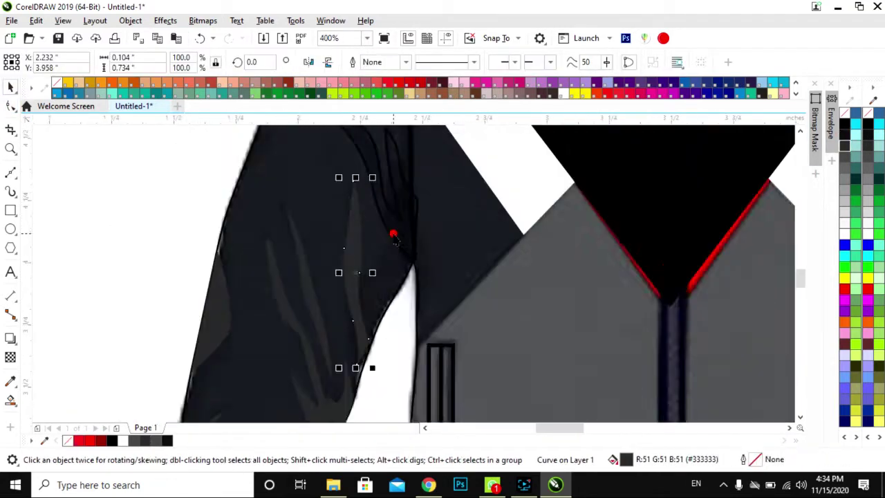
pyautogui.scroll(-2, 235, 222)
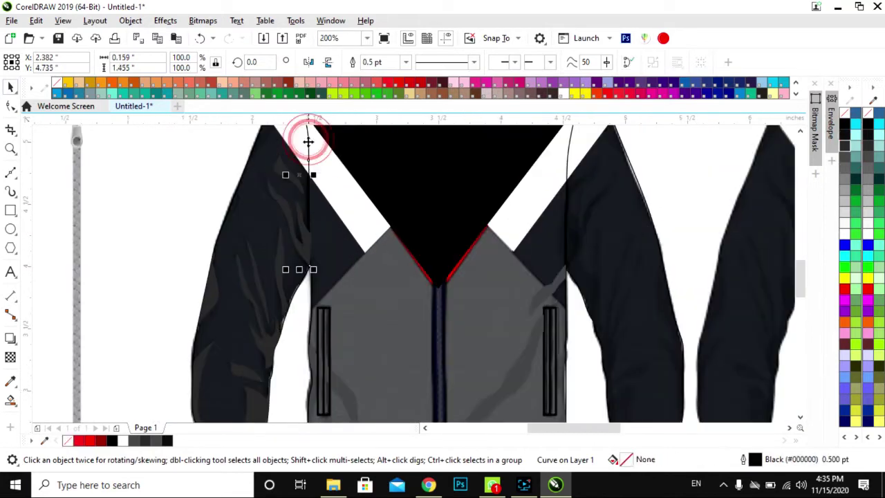
# Step: Draw a line from the pocket edge down to the hem
pyautogui.scroll(-1, 306, 138)
pyautogui.scroll(1, 384, 262)
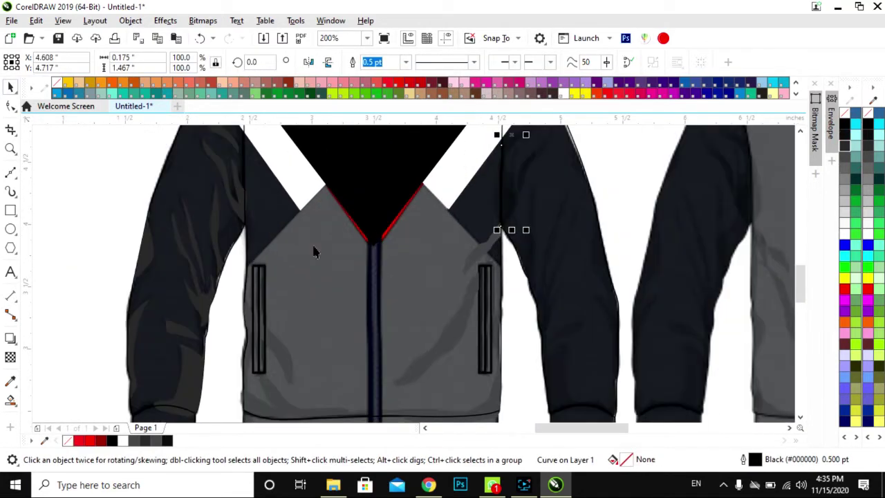
pyautogui.click(511, 279)
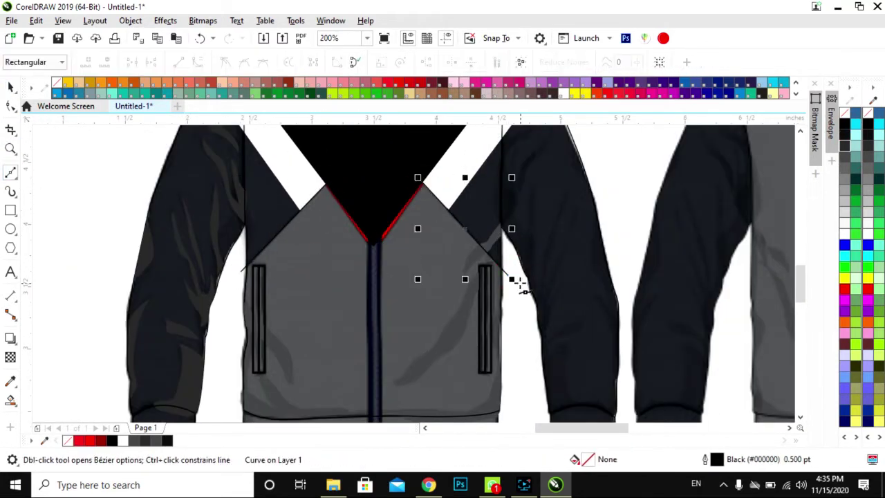
pyautogui.scroll(-2, 484, 312)
pyautogui.click(498, 351)
pyautogui.scroll(1, 284, 280)
pyautogui.press('space')
pyautogui.press('space')
pyautogui.press('space')
pyautogui.press('space')
# Step: Adjust the chest panel's nodes with the Shape tool, then select a collar curve
pyautogui.scroll(-1, 360, 190)
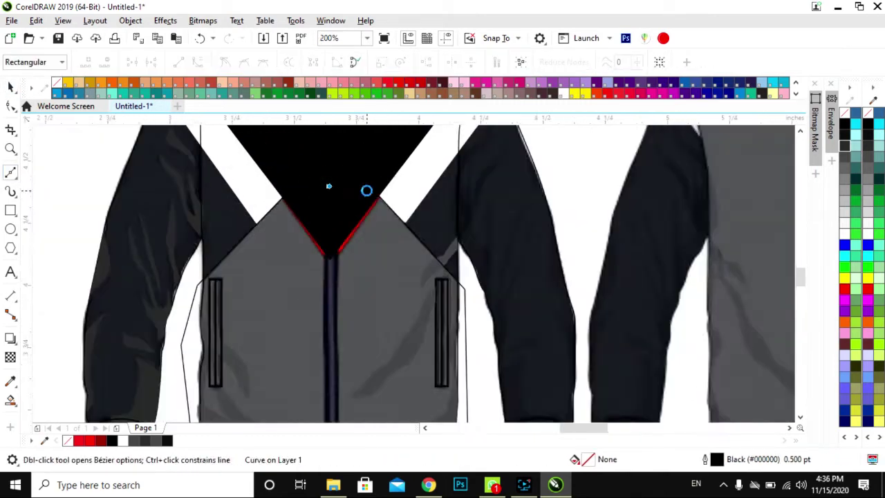
pyautogui.scroll(1, 360, 190)
pyautogui.scroll(-2, 350, 282)
pyautogui.scroll(2, 457, 208)
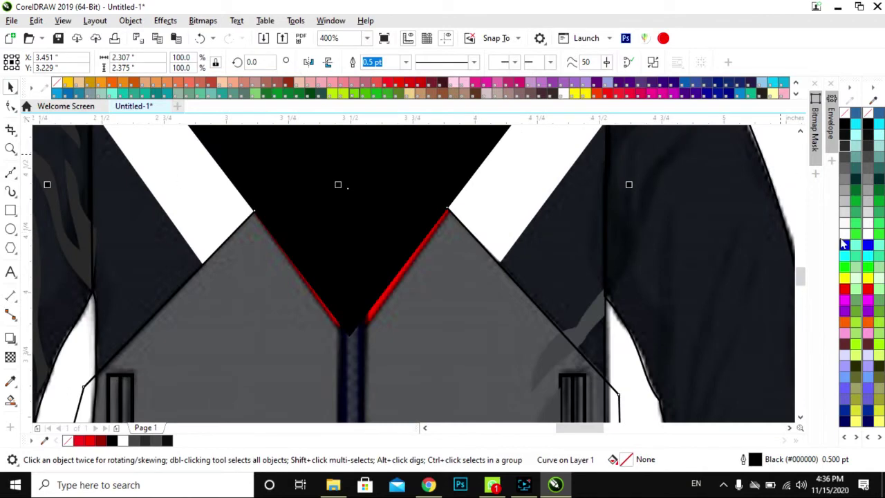
pyautogui.press('F10')
pyautogui.scroll(1, 336, 184)
pyautogui.scroll(-2, 395, 260)
pyautogui.press('space')
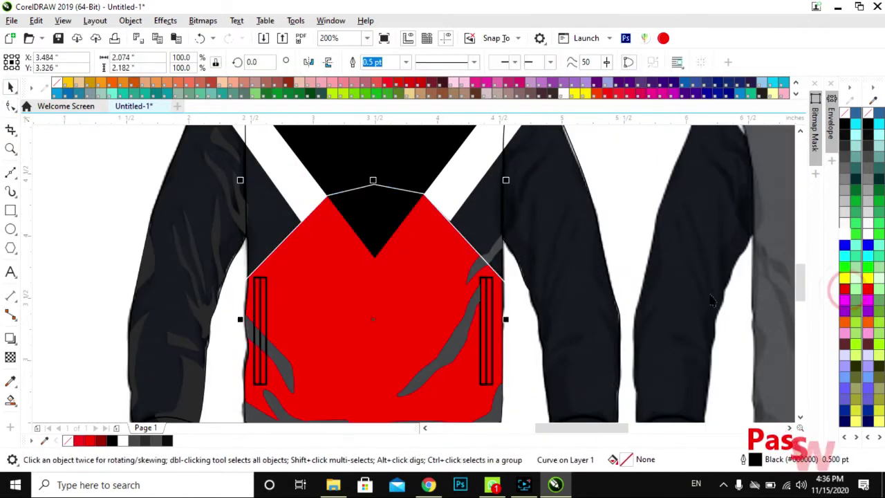
pyautogui.scroll(-1, 291, 297)
pyautogui.scroll(-1, 348, 312)
pyautogui.click(348, 312)
pyautogui.scroll(1, 348, 313)
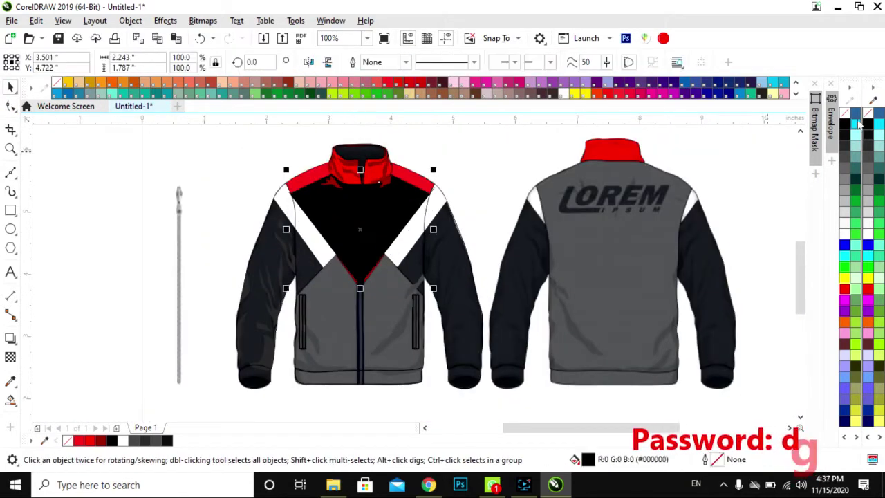
# Step: Select the collar shading pieces and undo the black chest fill so it shows red
pyautogui.scroll(1, 387, 229)
pyautogui.scroll(1, 403, 259)
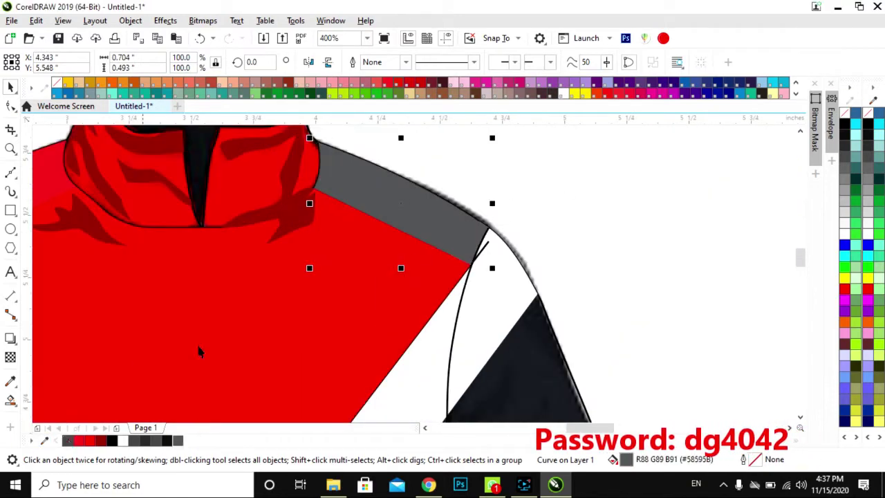
pyautogui.scroll(-1, 407, 259)
pyautogui.click(290, 222)
pyautogui.scroll(1, 271, 225)
pyautogui.hotkey('ctrl', 'z')
# Step: Gaussian-blur the collar shading, blend it with transparency, and zoom out to both jackets
pyautogui.click(166, 21)
pyautogui.moveTo(177, 98)
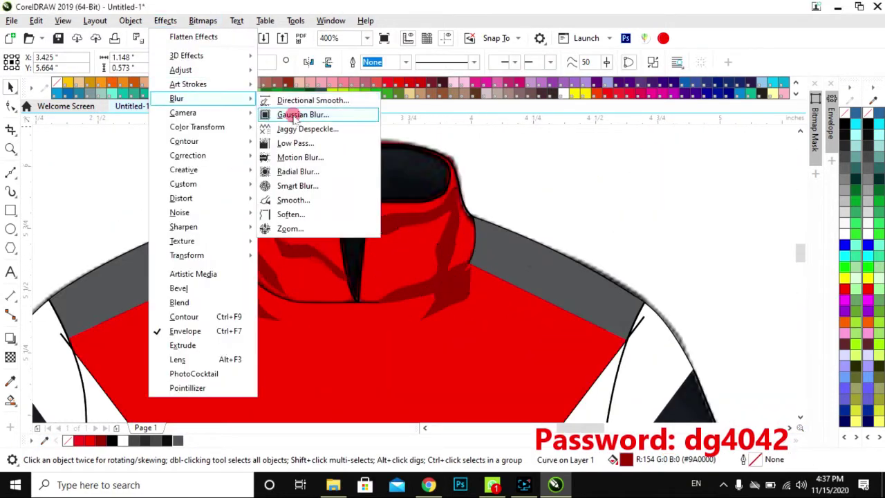
pyautogui.click(307, 115)
pyautogui.press('Return')
pyautogui.click(10, 357)
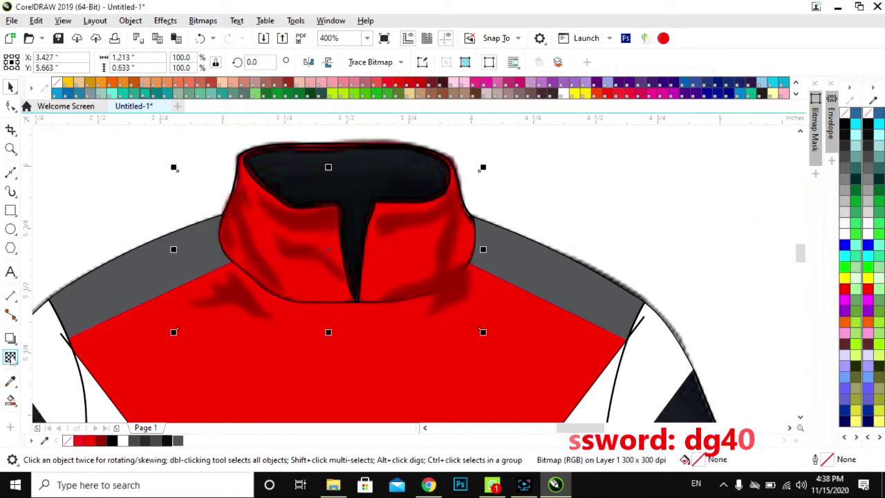
pyautogui.press('space')
pyautogui.press('F4')
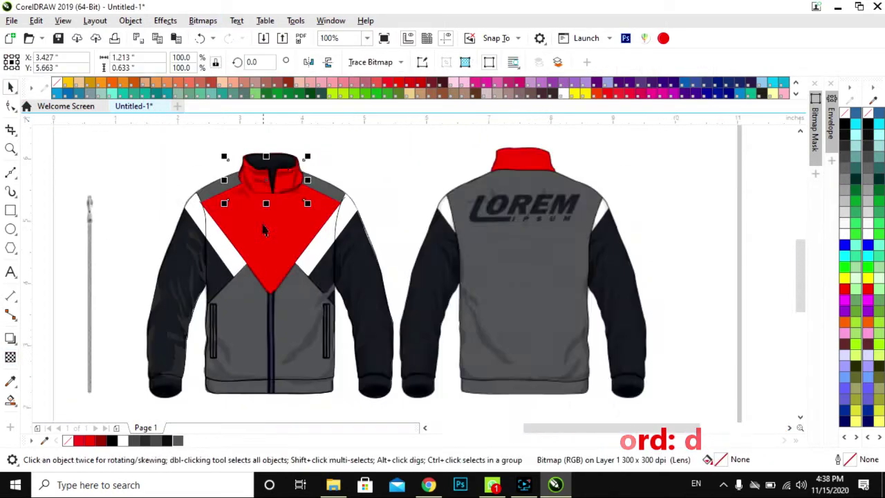
pyautogui.click(129, 221)
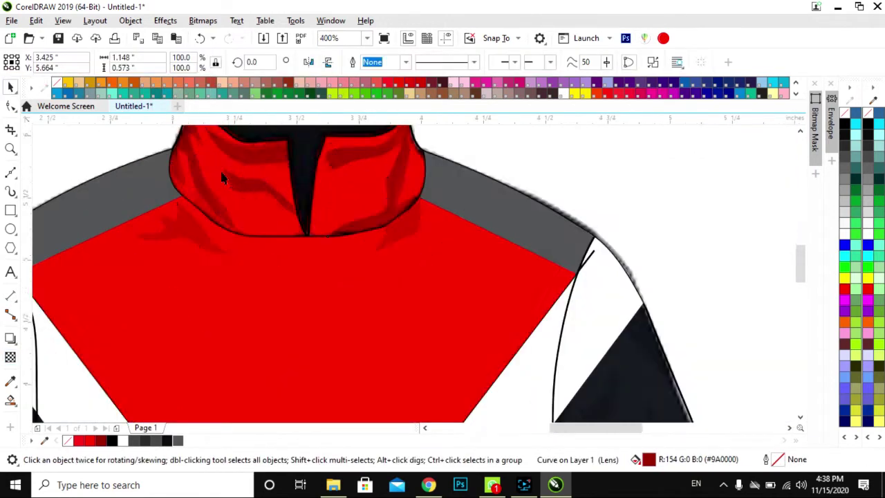
pyautogui.press('F4')
pyautogui.click(206, 377)
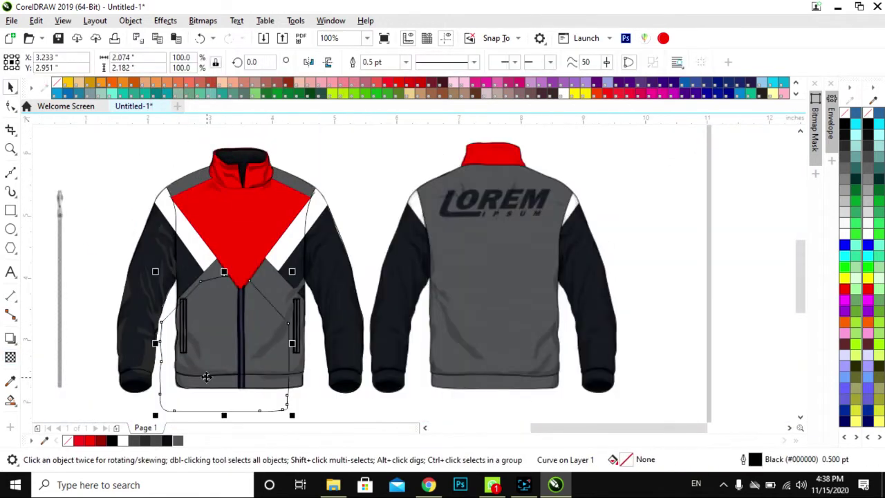
# Step: Fill the front jacket's collar with black
pyautogui.click(126, 353)
pyautogui.click(194, 443)
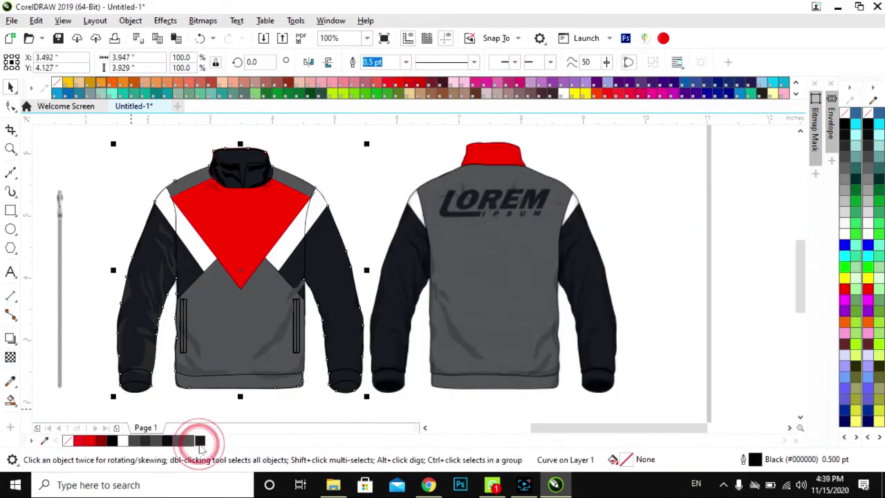
pyautogui.scroll(1, 139, 346)
pyautogui.scroll(-1, 206, 223)
pyautogui.scroll(1, 206, 224)
# Step: Inspect the left and right sleeve shading curves and the left cuff curve
pyautogui.click(183, 310)
pyautogui.scroll(-1, 182, 310)
pyautogui.scroll(1, 199, 354)
pyautogui.click(199, 354)
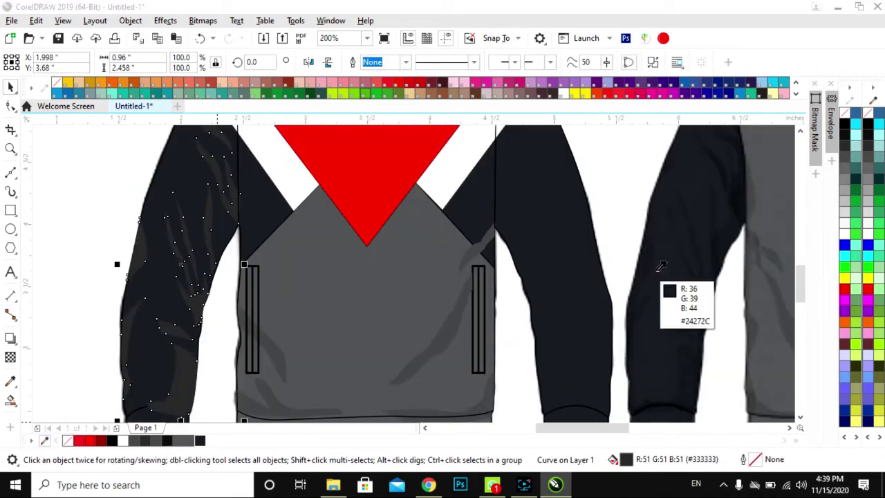
pyautogui.scroll(-1, 662, 266)
pyautogui.click(132, 272)
pyautogui.click(358, 301)
pyautogui.scroll(2, 358, 300)
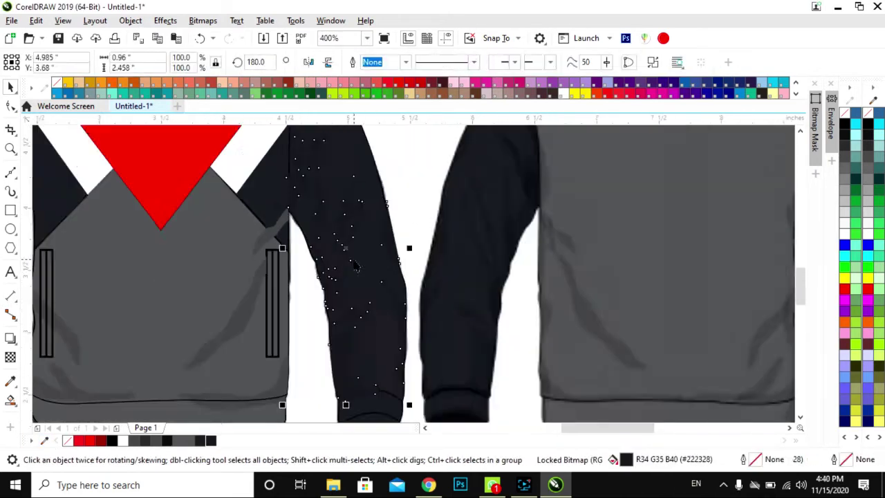
pyautogui.scroll(-1, 356, 266)
pyautogui.click(83, 312)
# Step: Check the right sleeve cuff, the zipper line and the front jacket group
pyautogui.hscroll(-3, 481, 307)
pyautogui.click(261, 329)
pyautogui.press('space')
pyautogui.click(680, 310)
pyautogui.scroll(-1, 108, 346)
pyautogui.scroll(-1, 231, 259)
pyautogui.click(132, 267)
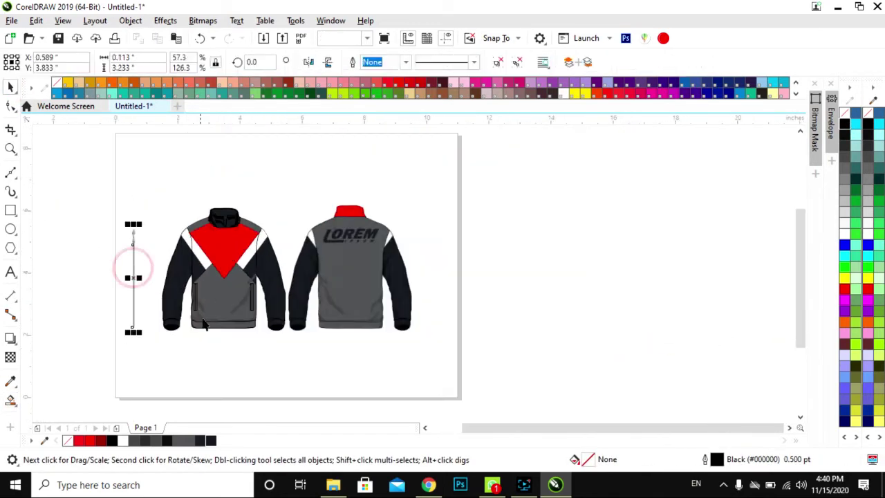
pyautogui.click(109, 340)
pyautogui.scroll(1, 227, 256)
pyautogui.click(227, 257)
pyautogui.click(191, 213)
pyautogui.scroll(2, 190, 201)
# Step: Change the curve's outline width and review the front jacket group
pyautogui.click(407, 62)
pyautogui.scroll(-2, 708, 299)
pyautogui.scroll(-1, 310, 251)
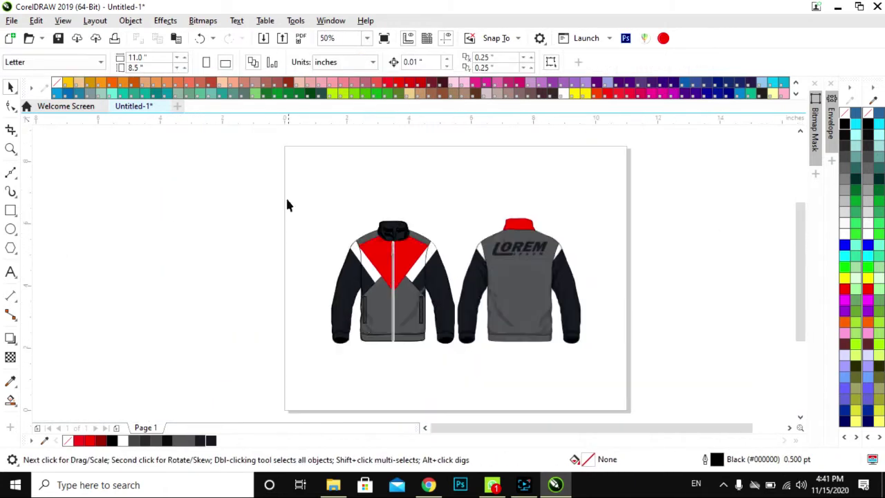
pyautogui.click(336, 290)
pyautogui.scroll(1, 507, 278)
pyautogui.scroll(-1, 532, 369)
pyautogui.scroll(2, 402, 380)
pyautogui.scroll(-2, 471, 215)
pyautogui.scroll(1, 471, 216)
pyautogui.click(664, 244)
pyautogui.scroll(2, 220, 198)
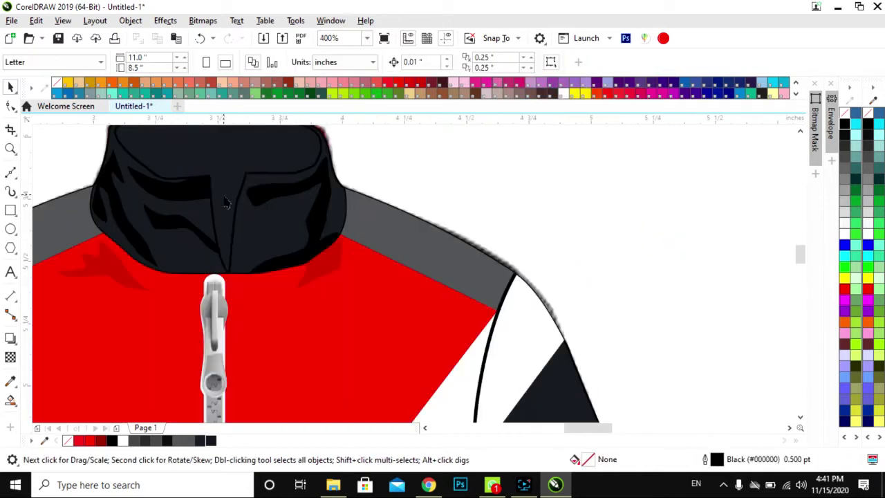
pyautogui.scroll(-1, 255, 199)
# Step: Fill the front collar red again, then check the back jacket
pyautogui.click(263, 188)
pyautogui.press('Escape')
pyautogui.click(228, 207)
pyautogui.click(89, 441)
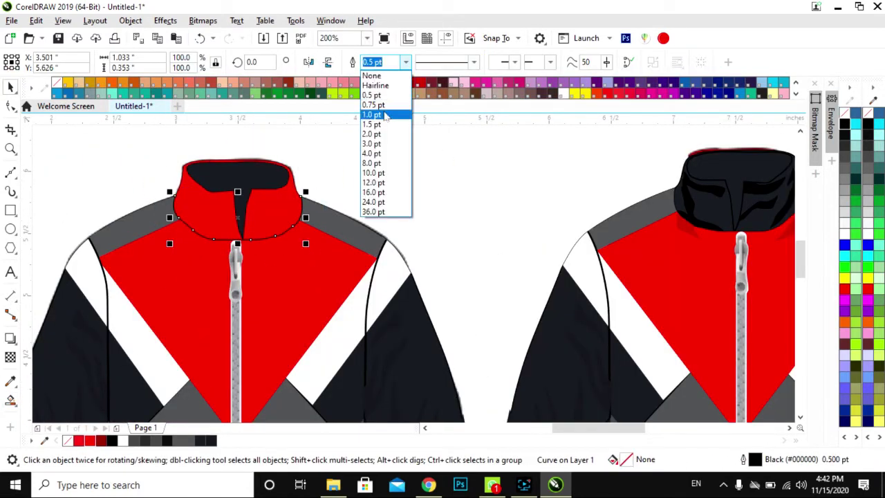
pyautogui.scroll(-1, 109, 164)
pyautogui.click(444, 311)
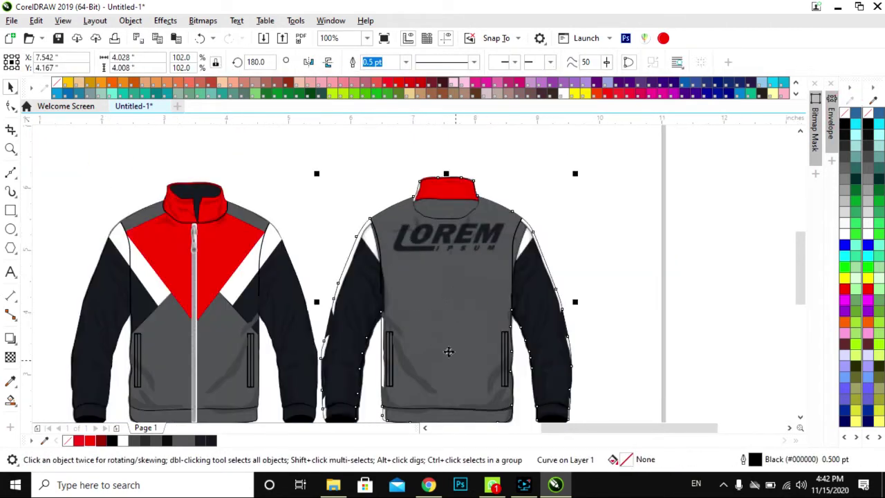
pyautogui.press('Escape')
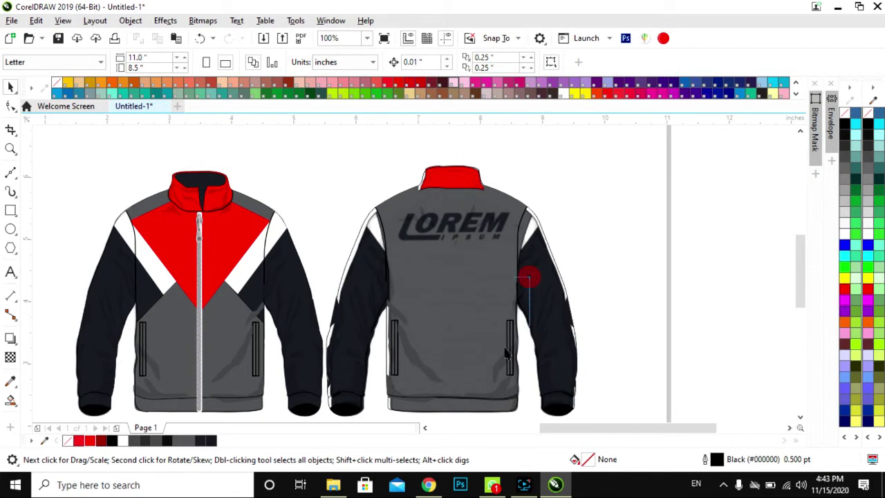
# Step: Remove the back pocket details and Smart Fill the back body grey
pyautogui.moveTo(506, 354); pyautogui.dragTo(381, 401)
pyautogui.click(433, 341)
pyautogui.press('space')
pyautogui.click(409, 172)
pyautogui.press('Escape')
pyautogui.press('space')
pyautogui.click(431, 341)
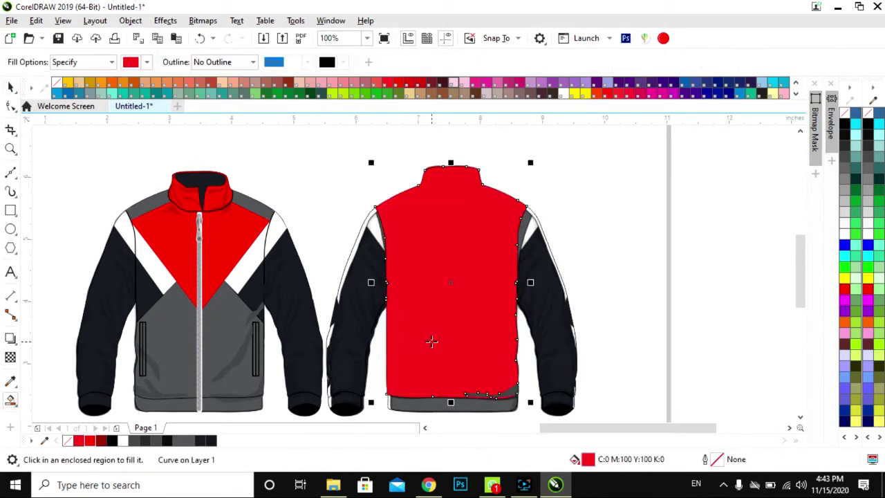
pyautogui.click(12, 88)
pyautogui.click(190, 442)
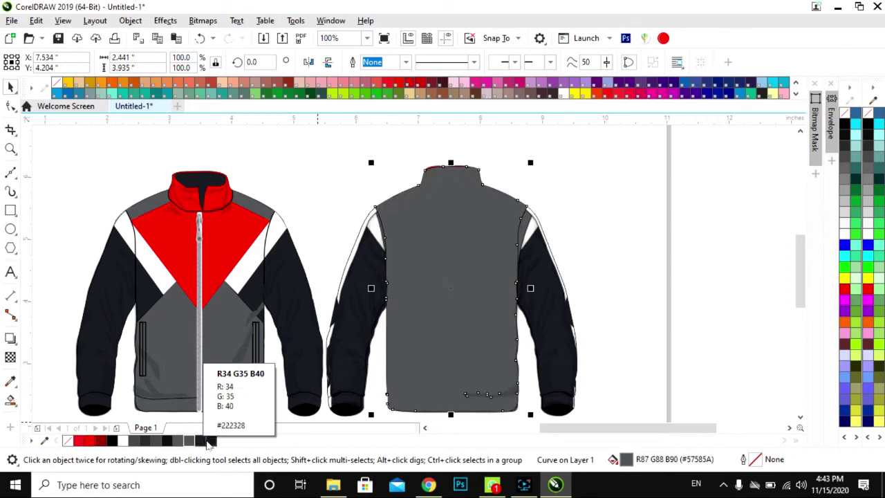
pyautogui.click(193, 441)
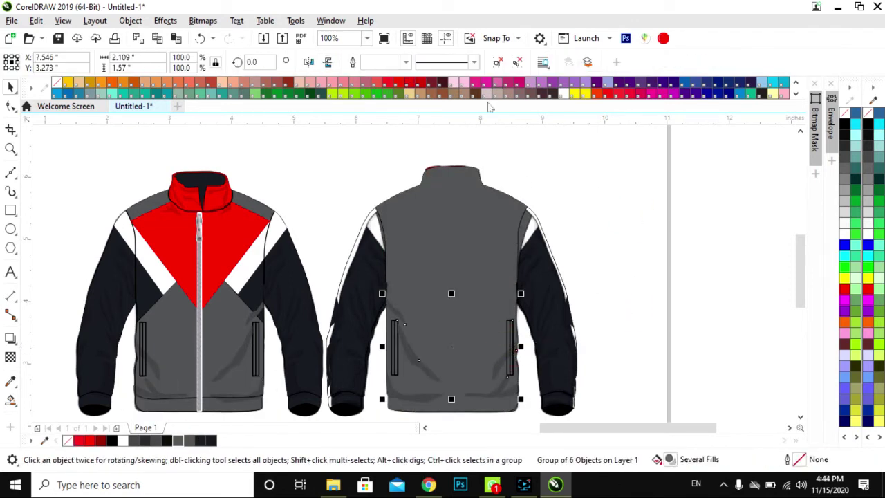
# Step: Select the small pieces at the right sleeve edge and the back hem
pyautogui.click(578, 352)
pyautogui.moveTo(348, 413); pyautogui.dragTo(345, 411)
pyautogui.scroll(1, 478, 360)
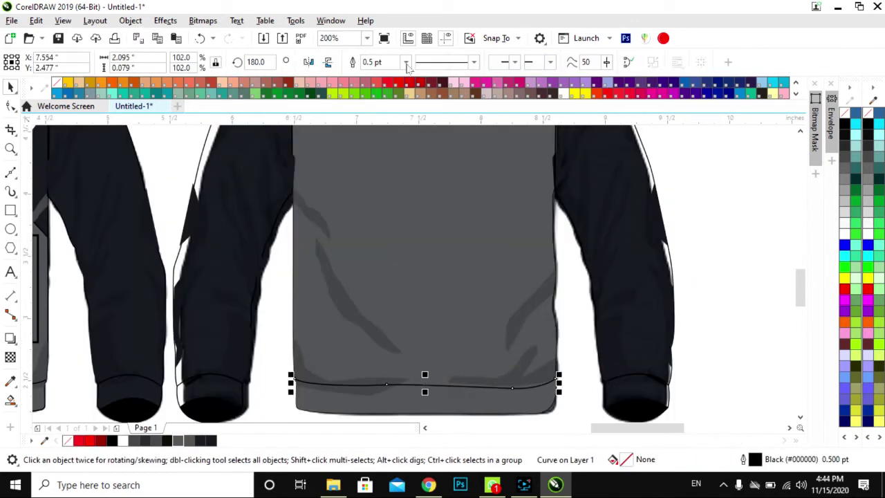
pyautogui.scroll(-1, 422, 223)
pyautogui.press('F5')
pyautogui.scroll(1, 398, 228)
# Step: Draw the left and right shoulder inserts with Freehand and fill them white
pyautogui.click(338, 188)
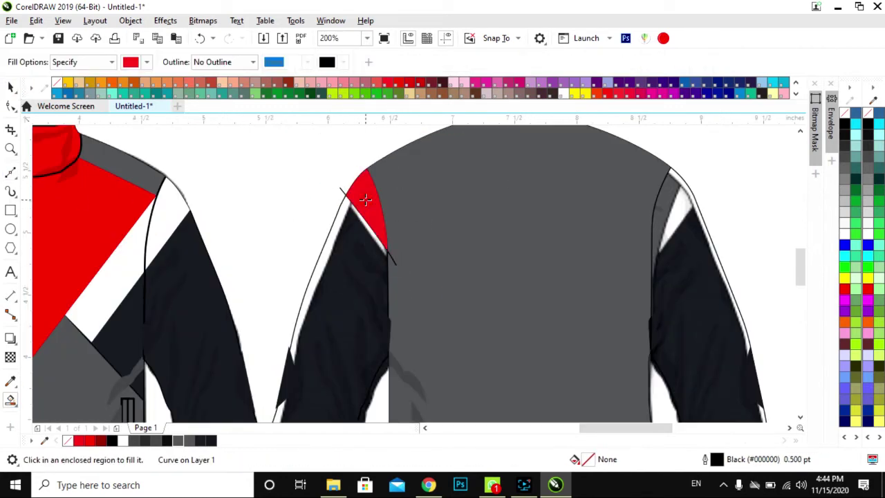
pyautogui.click(363, 204)
pyautogui.keyDown('shift'); pyautogui.click(681, 217); pyautogui.keyUp('shift')
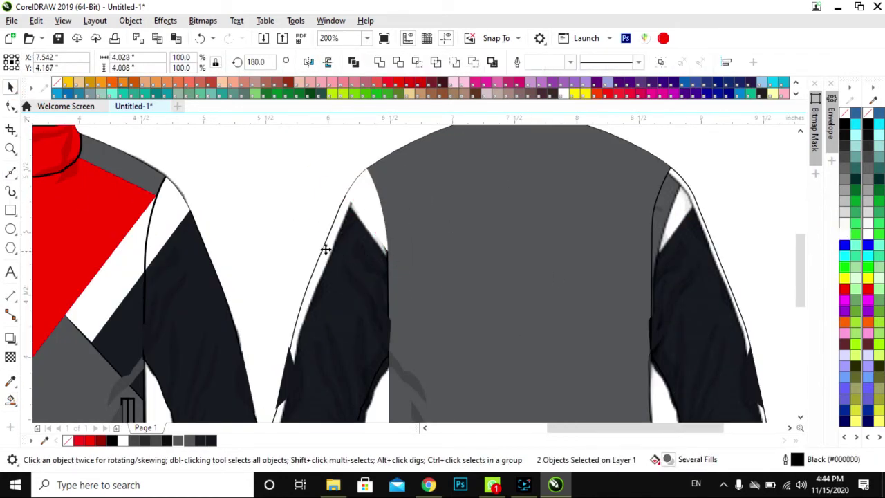
pyautogui.scroll(-1, 324, 245)
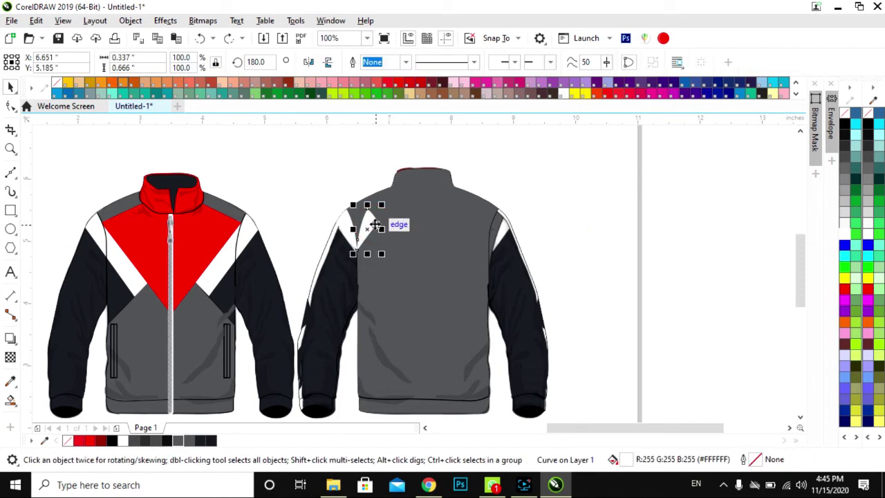
pyautogui.click(505, 211)
pyautogui.scroll(2, 505, 211)
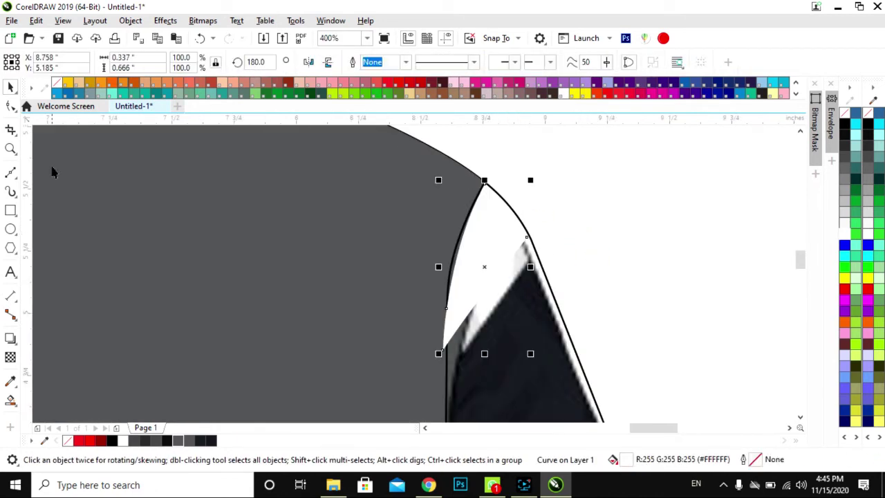
pyautogui.click(481, 217)
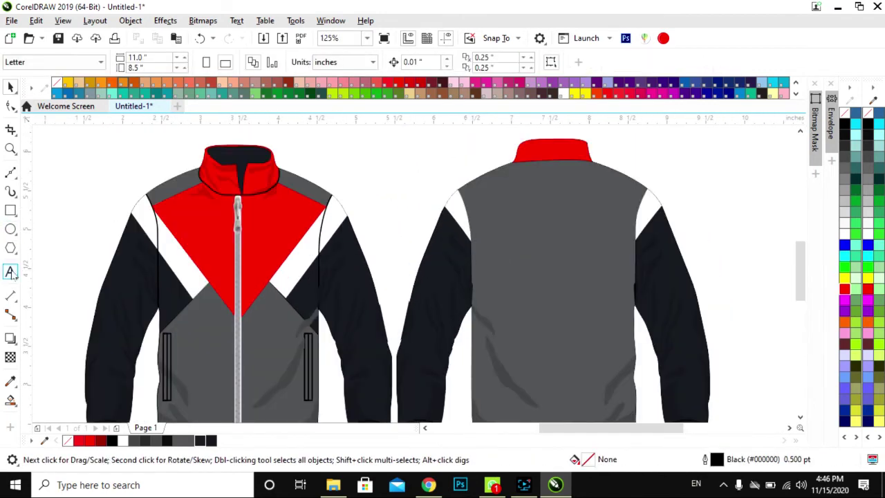
# Step: Add bold 'YOUR LOGO' text on the upper back and a small copy on the chest
pyautogui.click(10, 272)
pyautogui.click(362, 159)
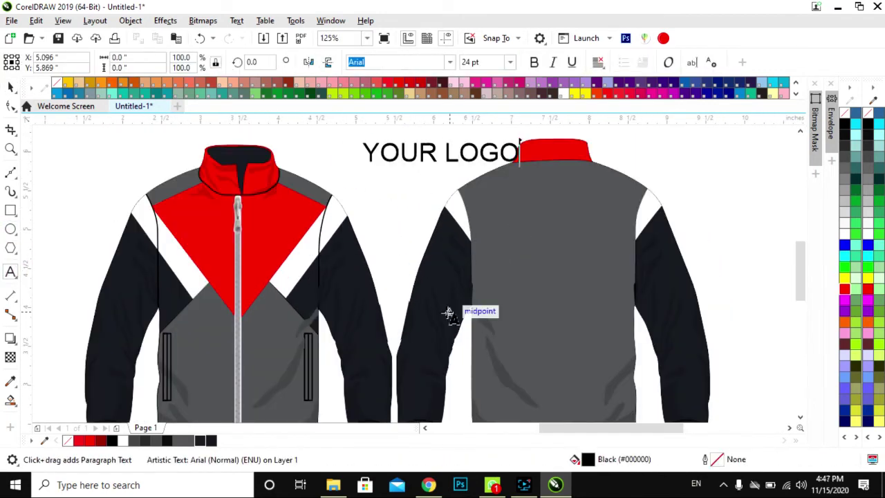
pyautogui.hotkey('ctrl', 'space')
pyautogui.hotkey('ctrl', 'b')
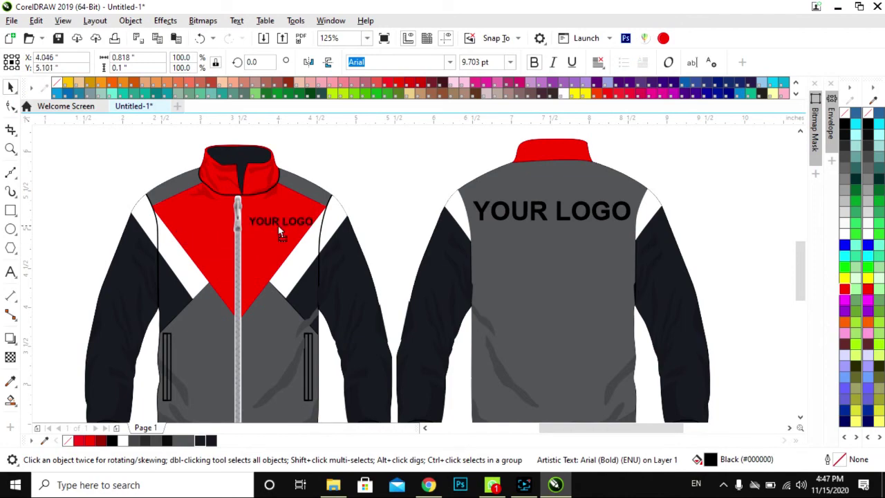
pyautogui.scroll(2, 280, 232)
pyautogui.moveTo(339, 242); pyautogui.dragTo(320, 239)
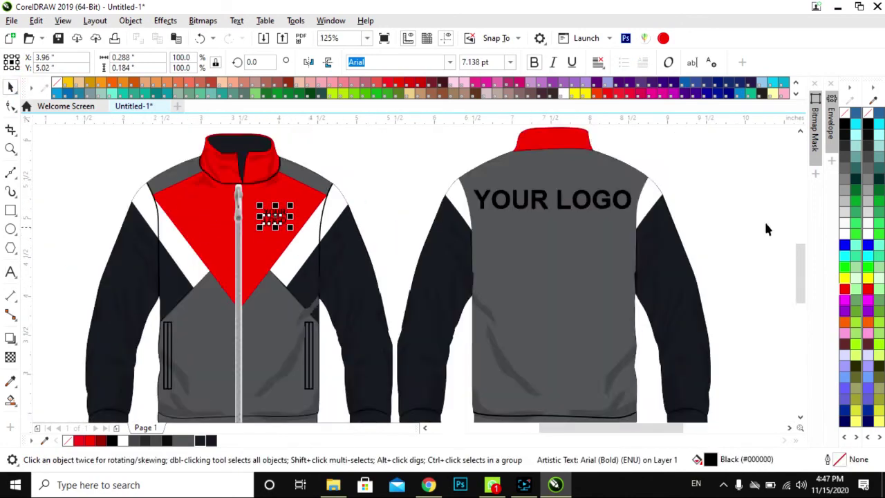